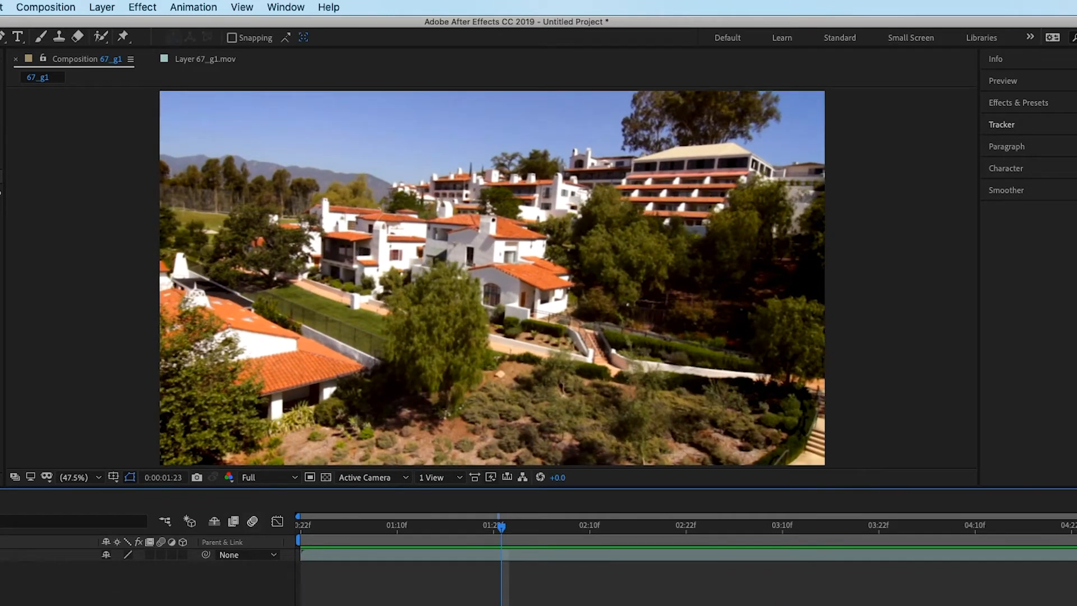
# Set the current time to the clip's first frame, 0:00:00:22, and add a null object to the 67_g1 composition
pyautogui.click(303, 526)
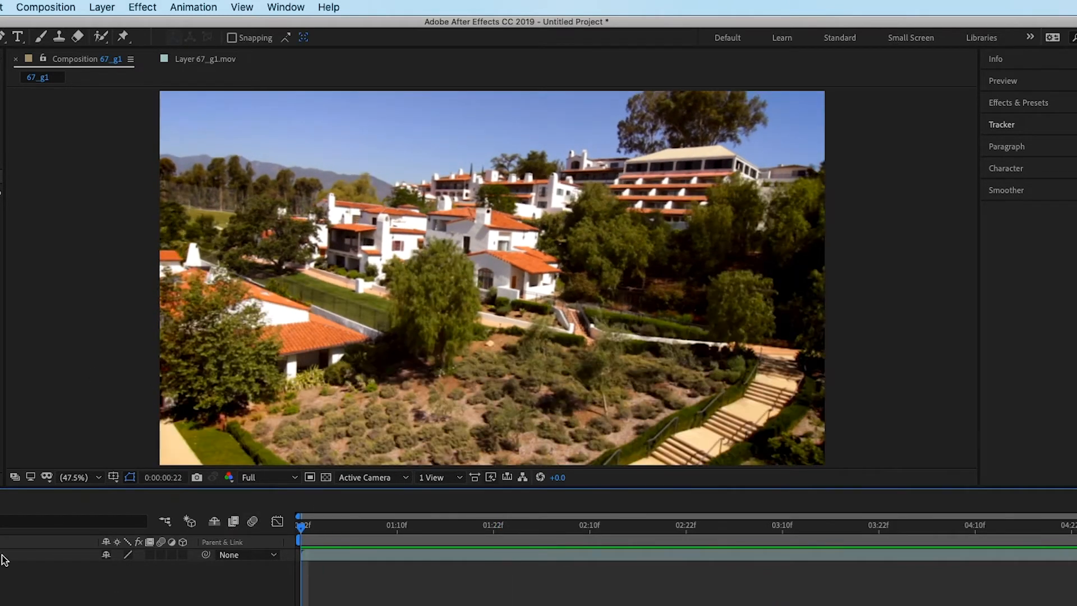
pyautogui.click(136, 537)
pyautogui.click(173, 561)
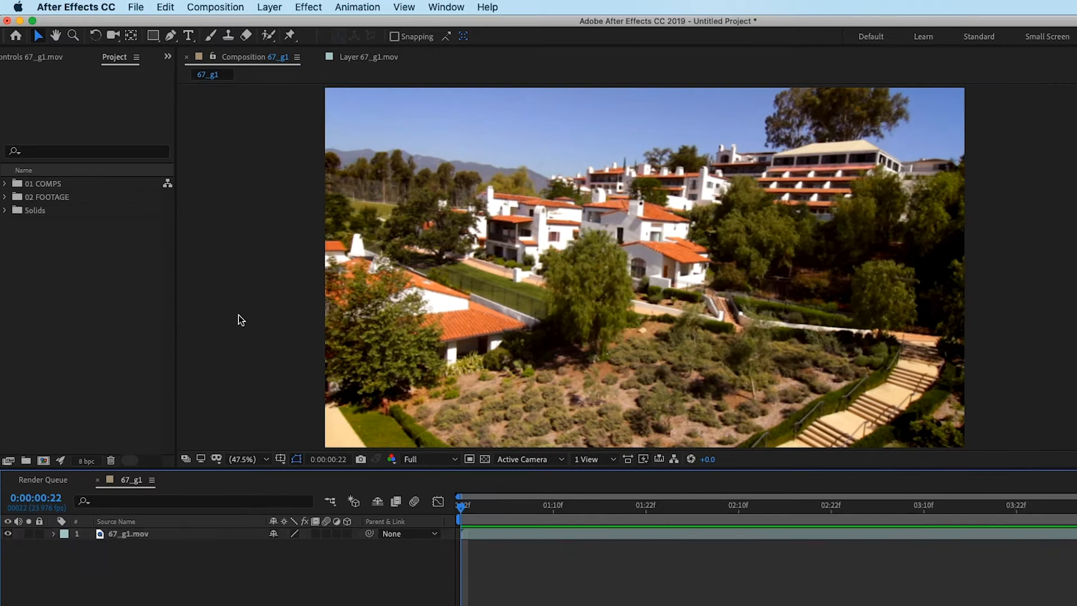
pyautogui.click(269, 7)
pyautogui.moveTo(278, 24)
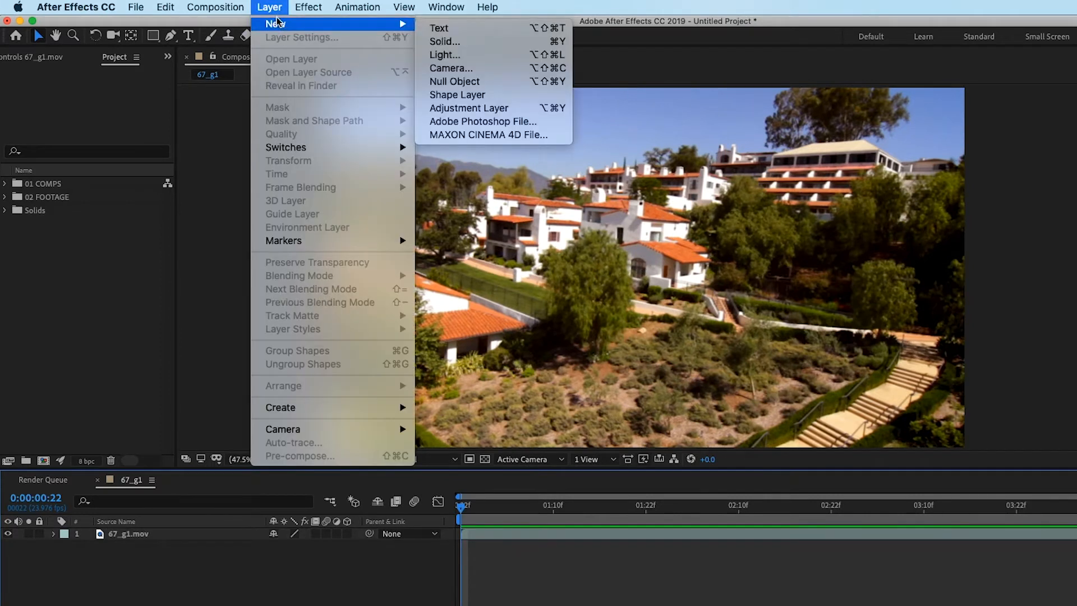
pyautogui.click(442, 85)
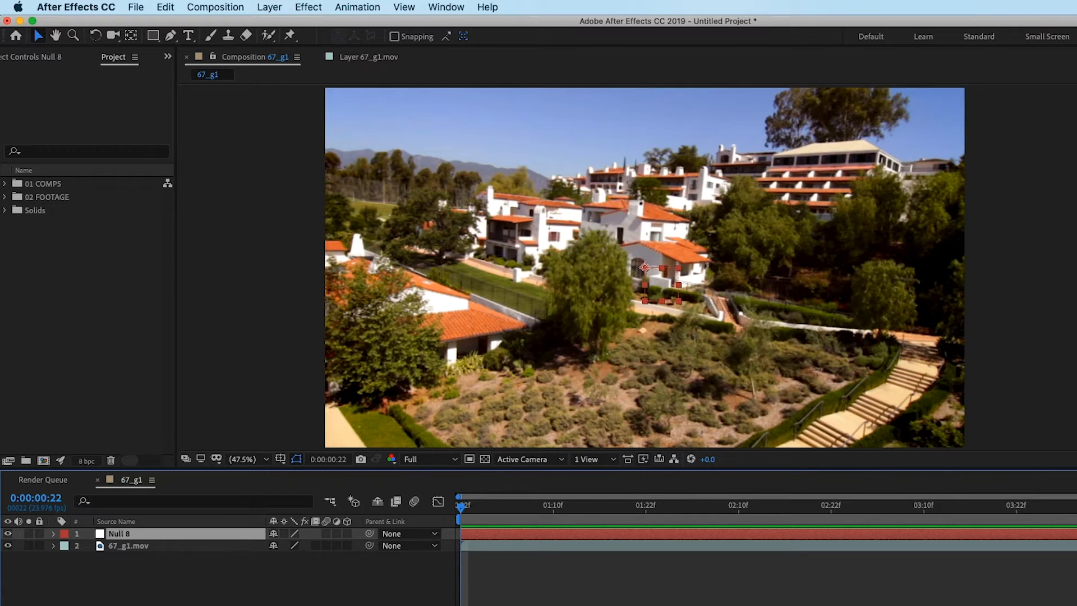
# Select the 67_g1.mov footage layer and bring up the complete set of motion tracking controls
pyautogui.click(154, 547)
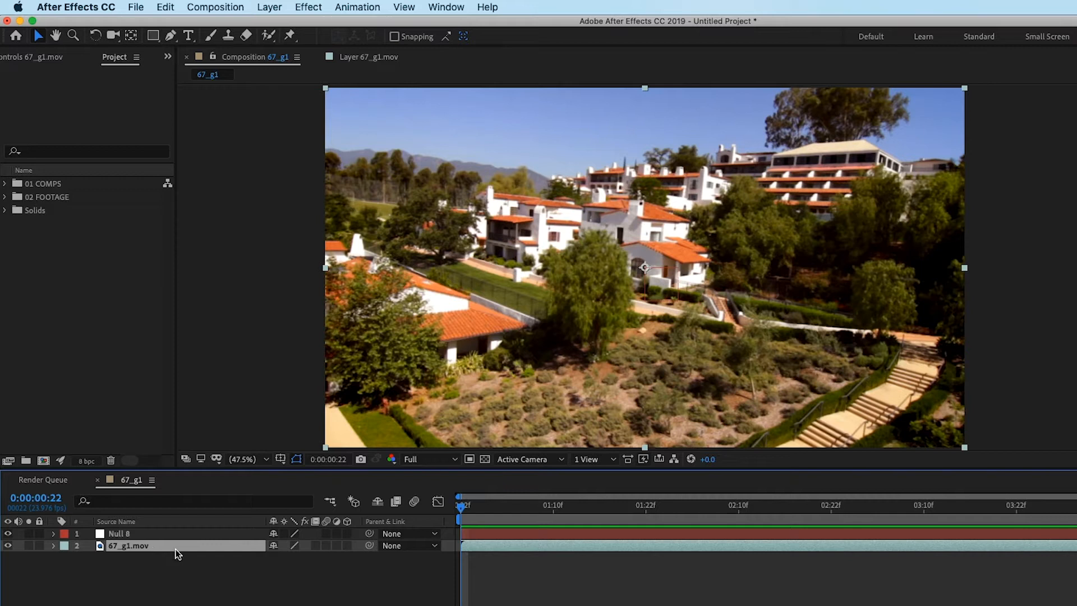
pyautogui.click(153, 537)
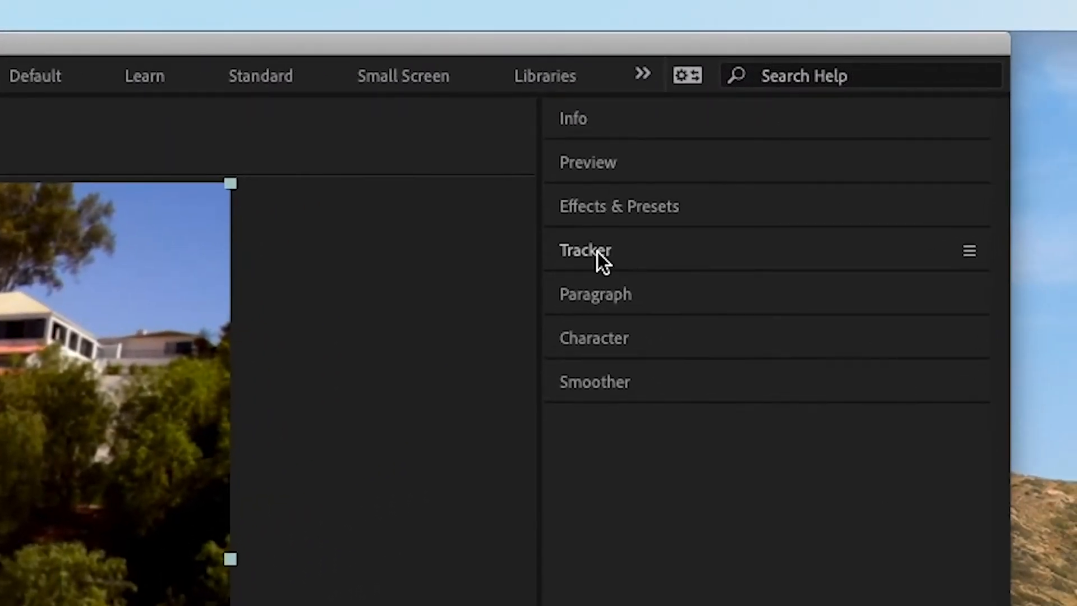
pyautogui.click(596, 252)
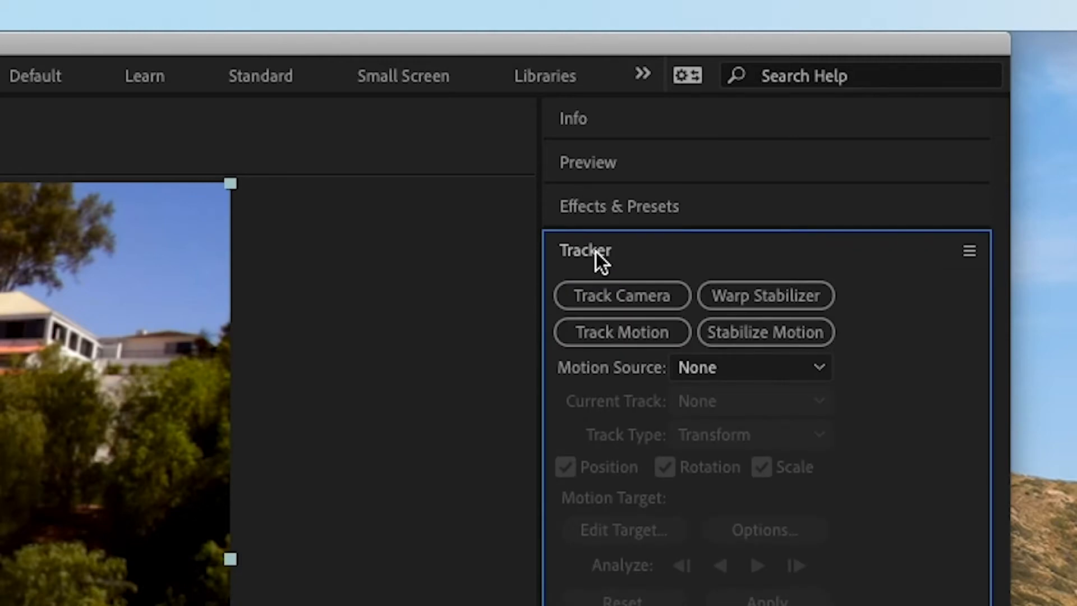
pyautogui.click(596, 251)
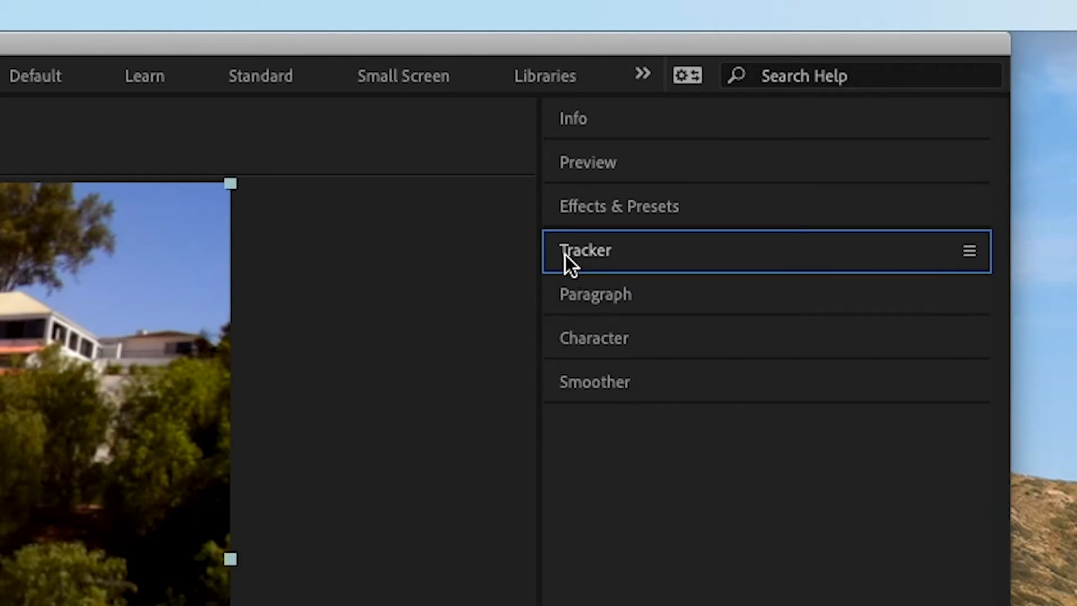
pyautogui.click(341, 12)
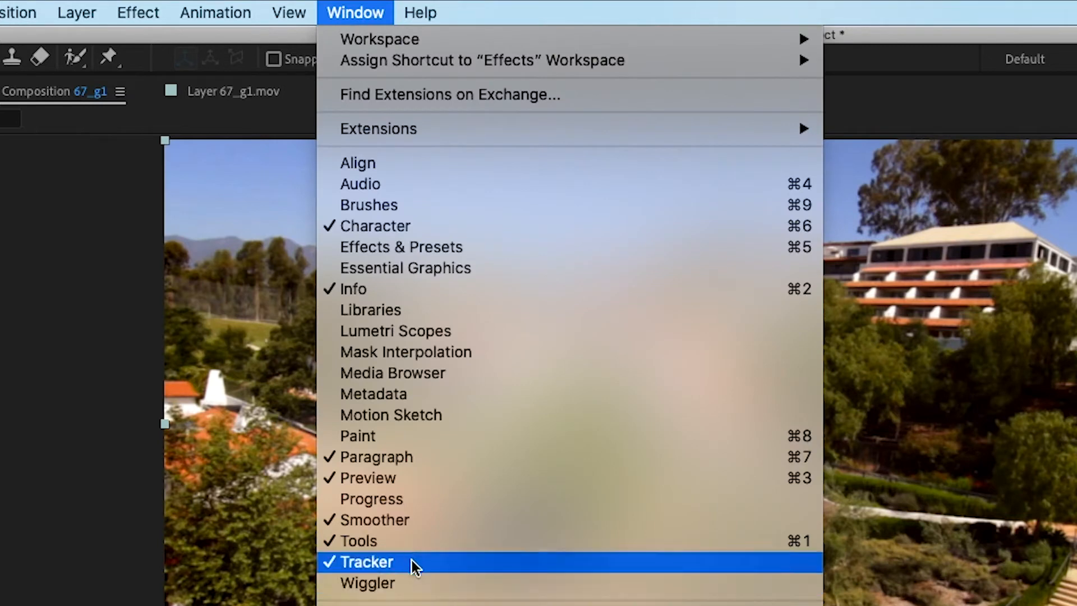
pyautogui.click(395, 563)
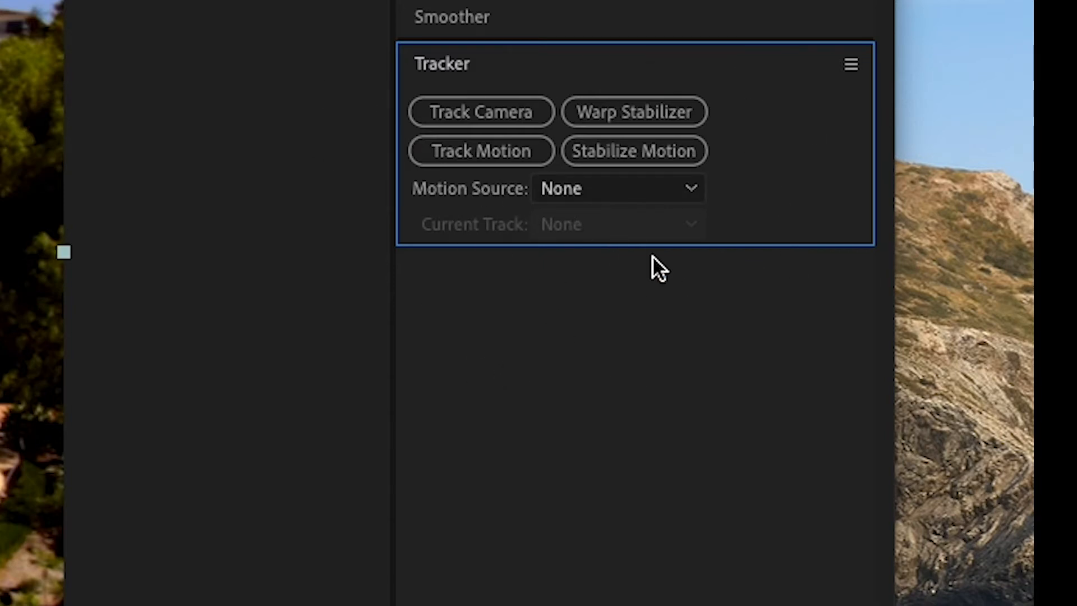
pyautogui.moveTo(640, 245); pyautogui.dragTo(649, 512)
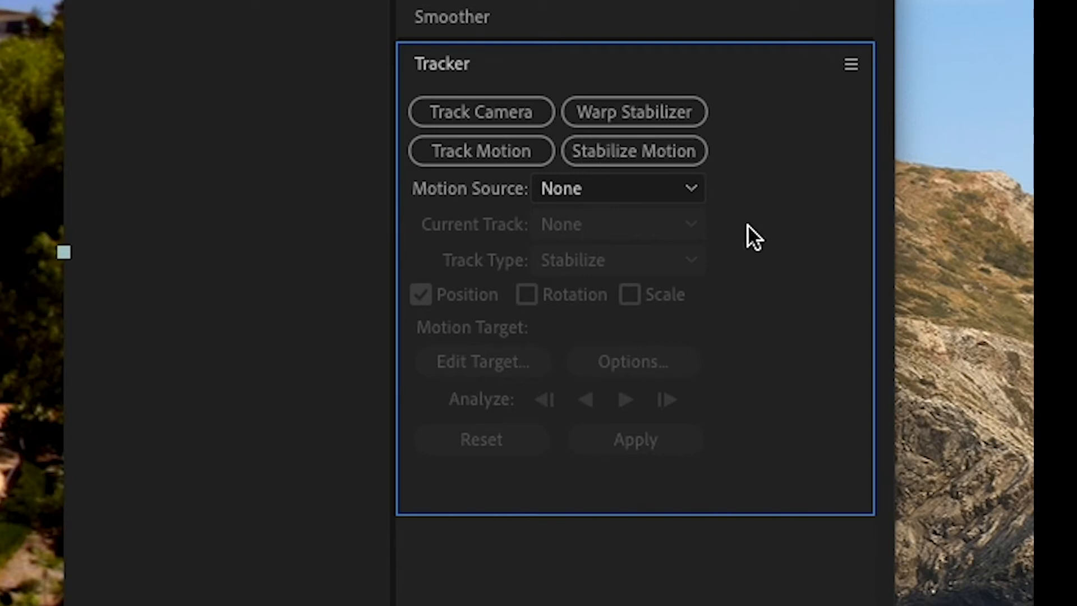
# Start Track Motion on the 67_g1.mov layer and compare its layer view with the composition view
pyautogui.click(480, 152)
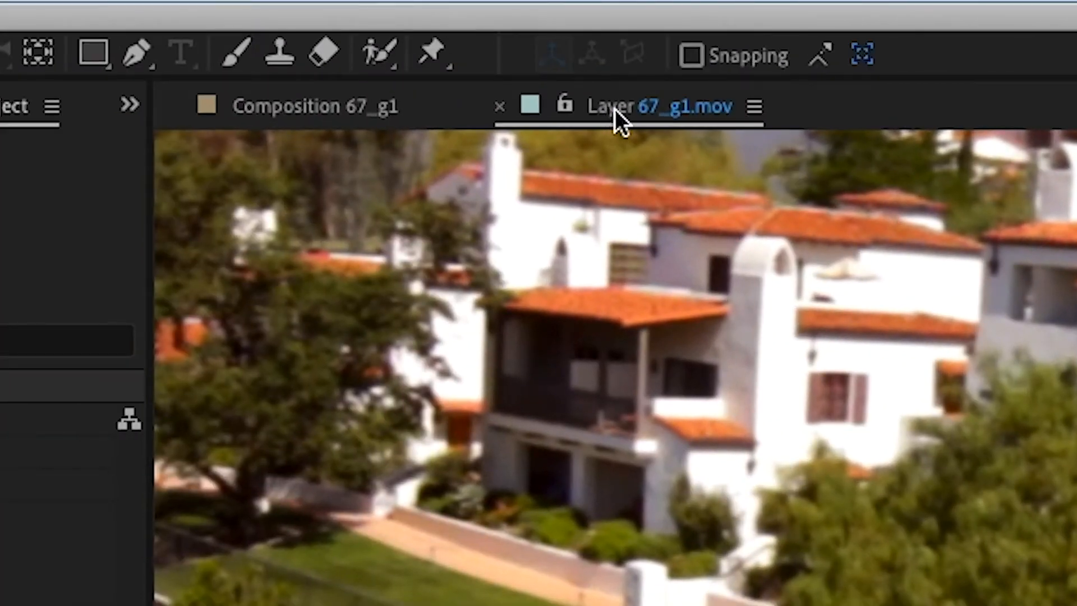
pyautogui.click(614, 106)
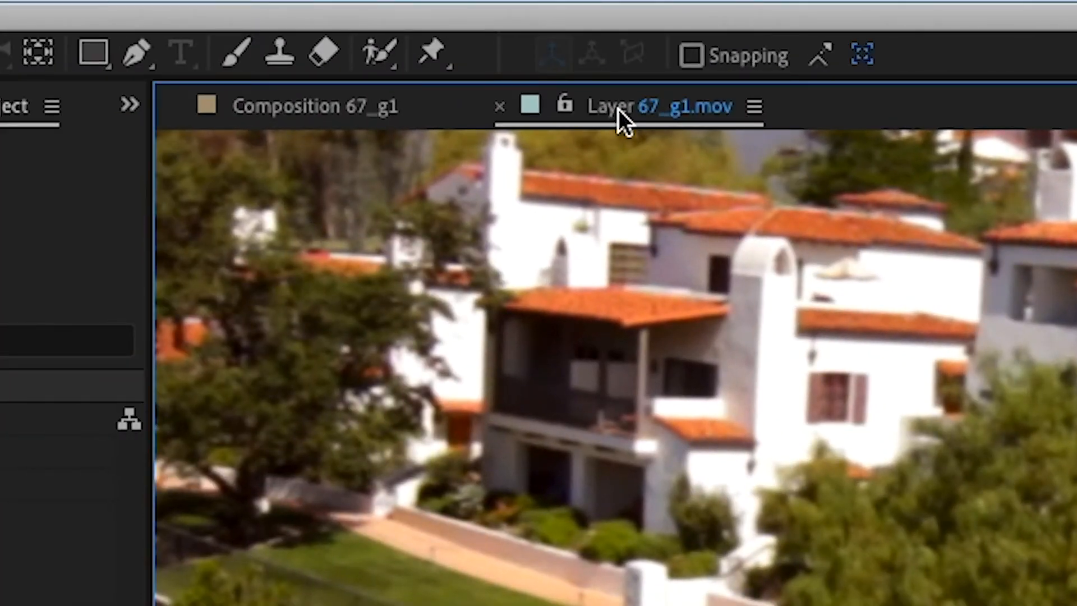
pyautogui.click(276, 106)
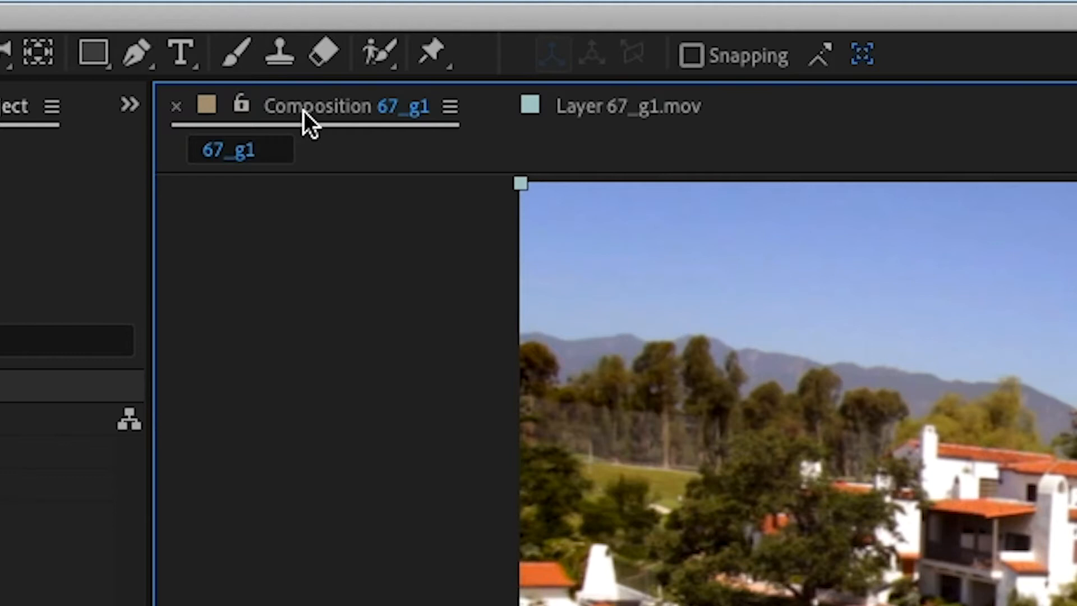
pyautogui.click(583, 107)
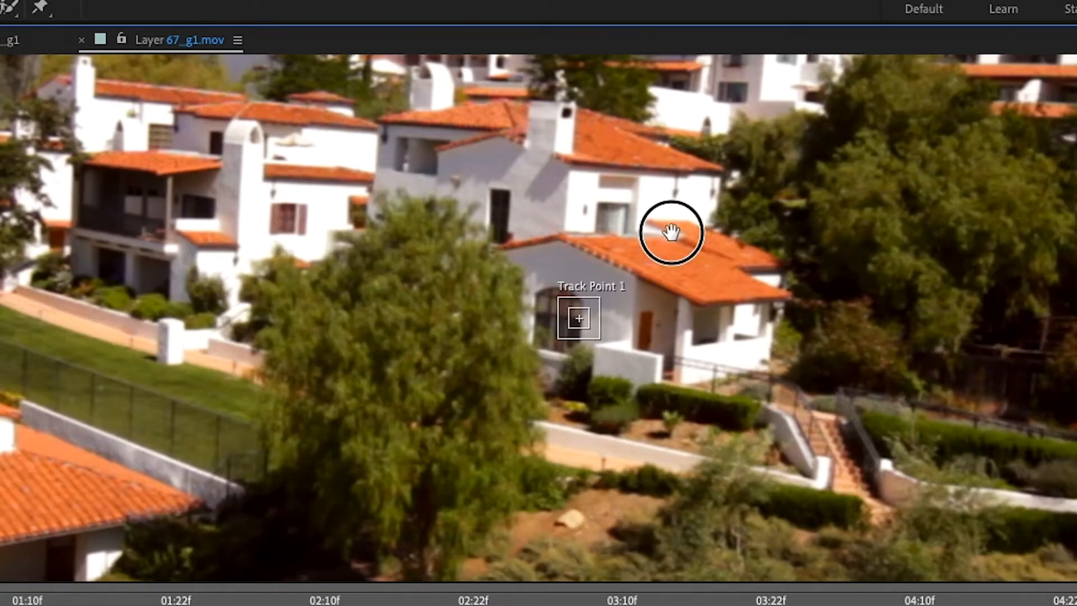
# Place Track Point 1 on the dark opening of the chimney on the central house
pyautogui.moveTo(669, 233); pyautogui.dragTo(707, 405)
pyautogui.moveTo(621, 498); pyautogui.dragTo(612, 295)
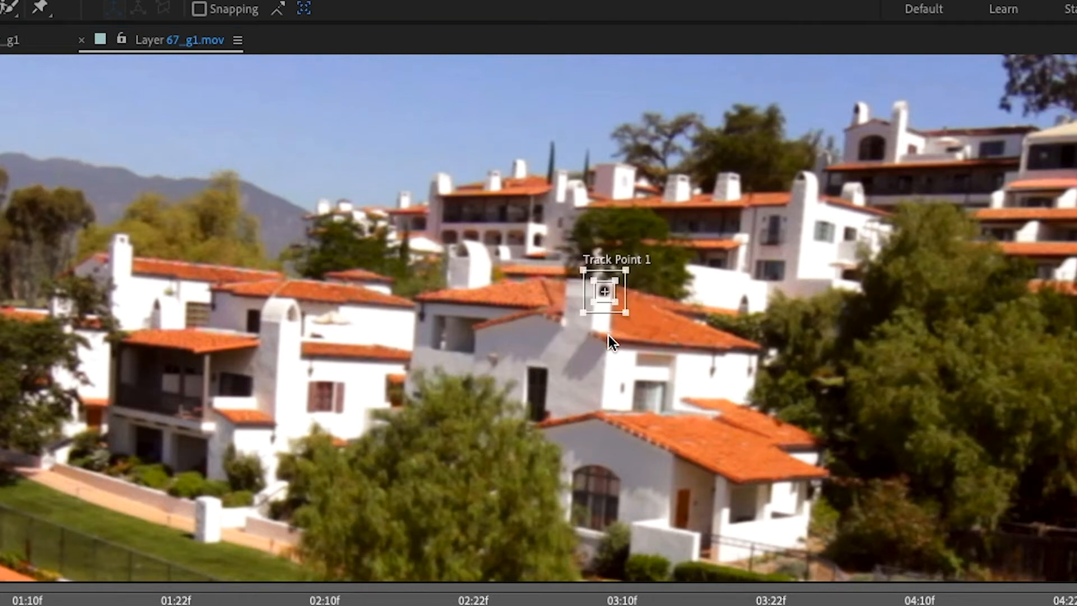
pyautogui.scroll(5, 611, 339)
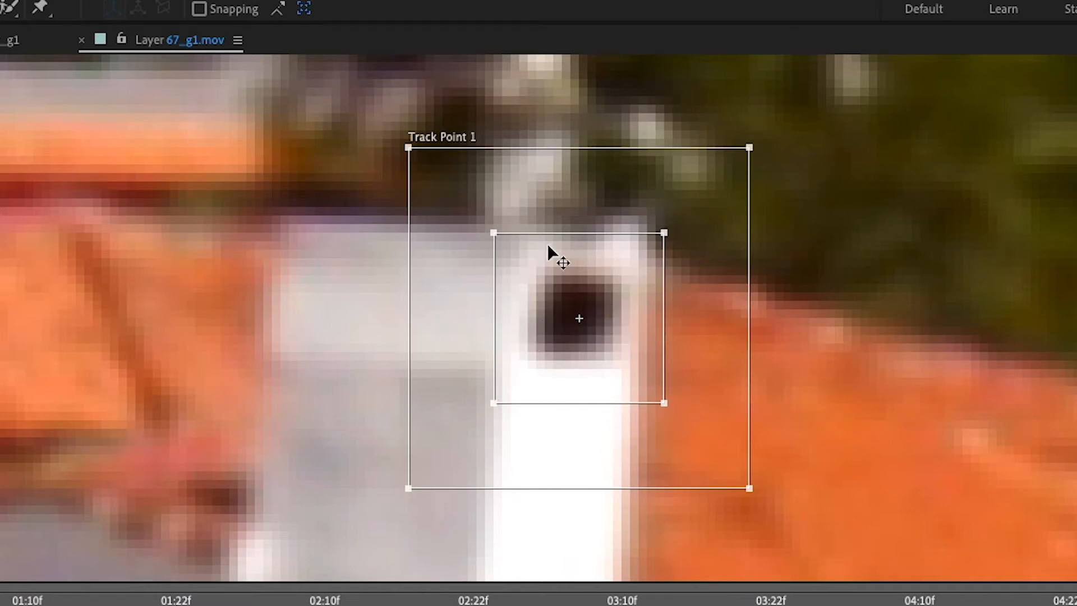
# Resize Track Point 1's outer search region so it extends well beyond the feature region around the chimney opening
pyautogui.moveTo(749, 147); pyautogui.dragTo(884, 78)
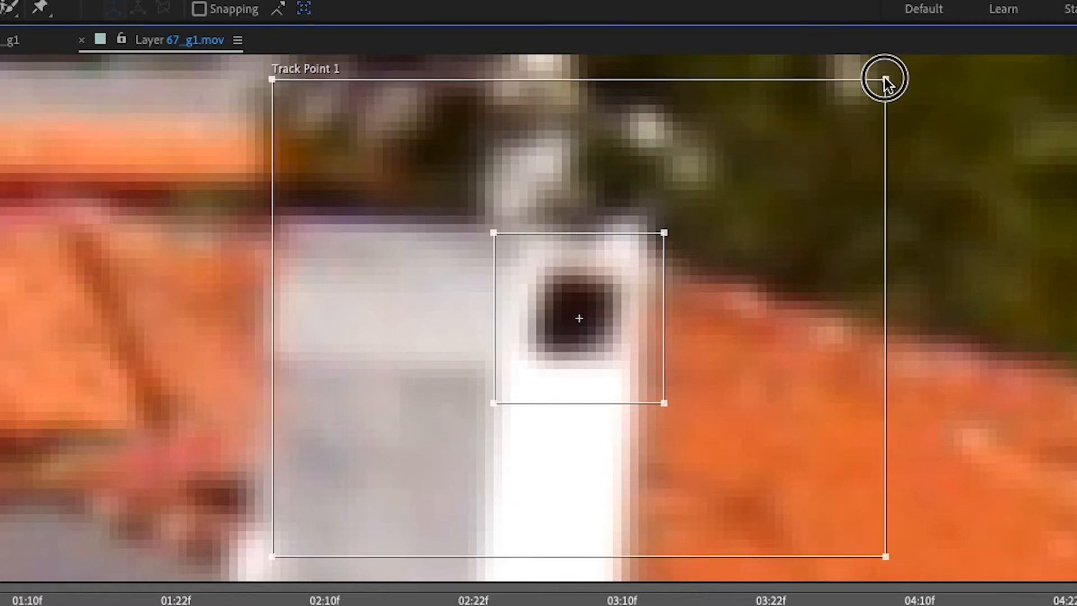
pyautogui.press(',')
pyautogui.press(',')
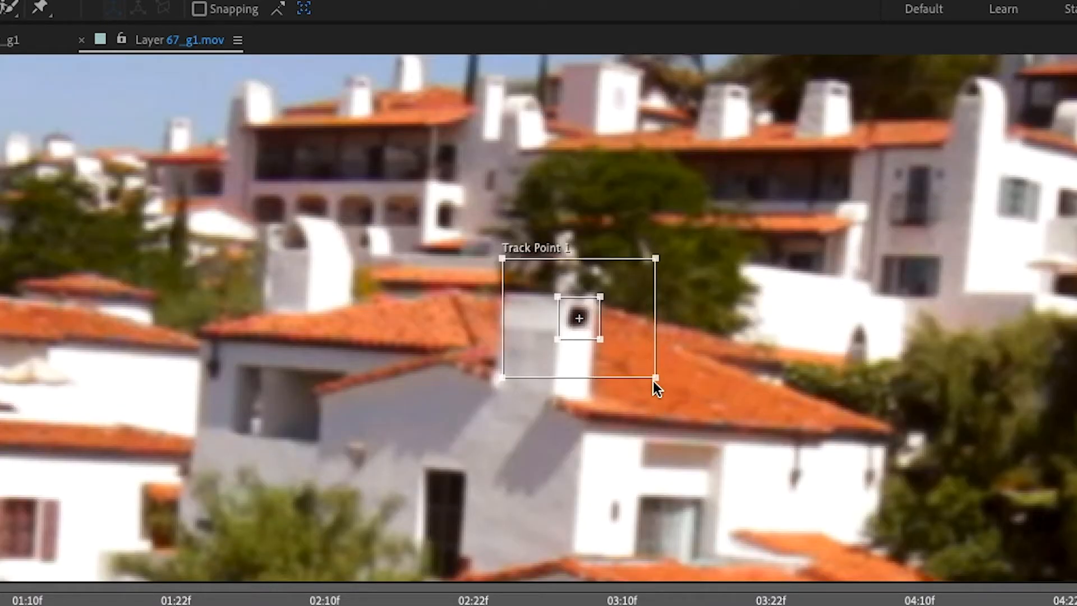
pyautogui.moveTo(655, 378)
pyautogui.mouseDown()
pyautogui.moveTo(781, 451)
pyautogui.moveTo(796, 478)
pyautogui.moveTo(639, 371)
pyautogui.moveTo(664, 390)
pyautogui.mouseUp()
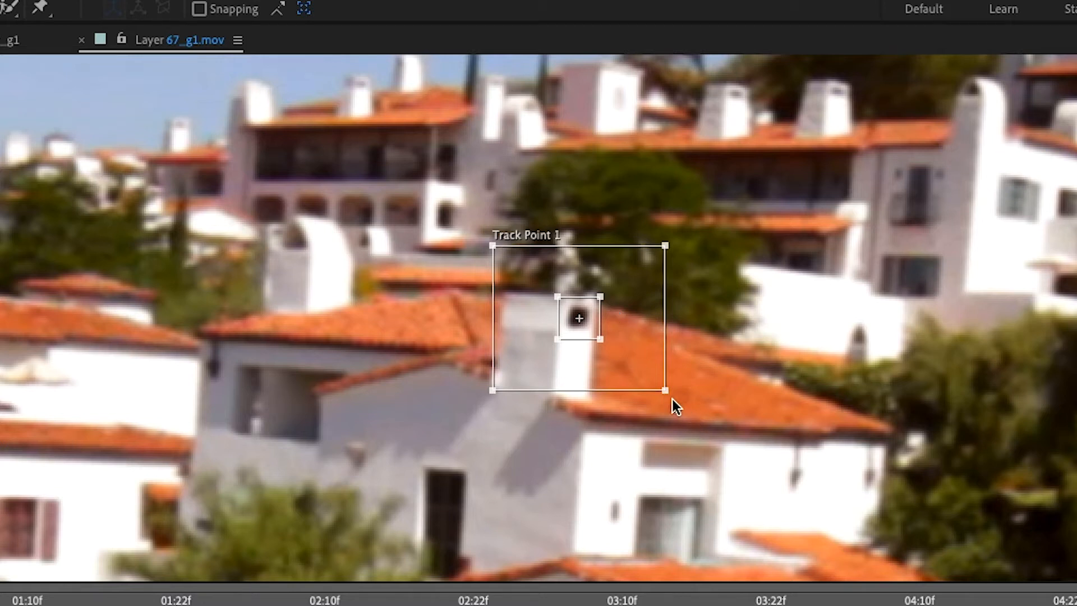
pyautogui.moveTo(665, 390); pyautogui.dragTo(648, 379)
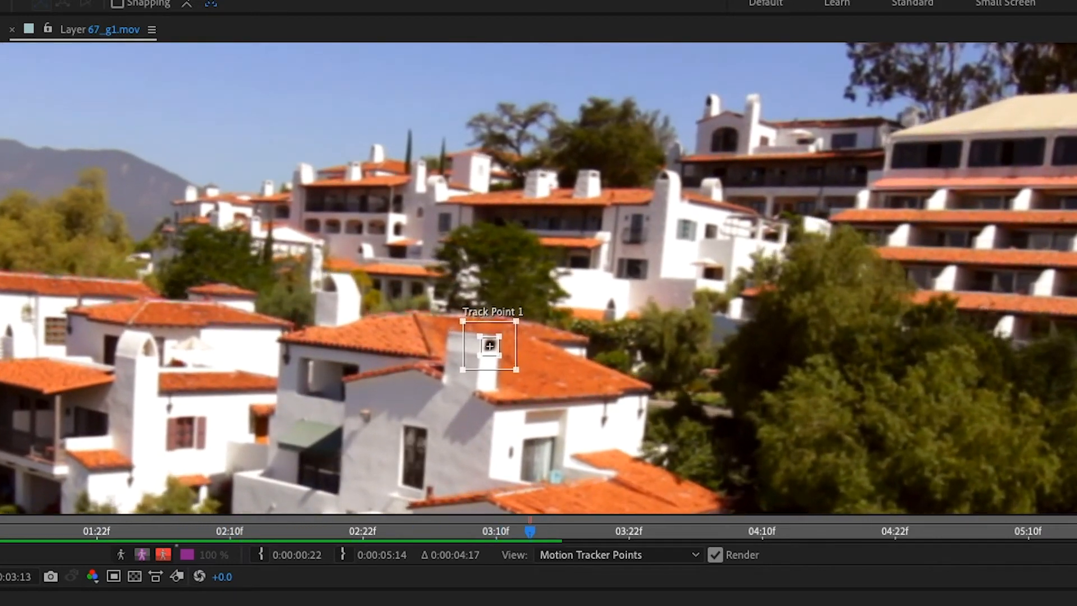
# Examine the tracked path at close range to check how well it follows the chimney opening at different frames
pyautogui.scroll(4, 459, 402)
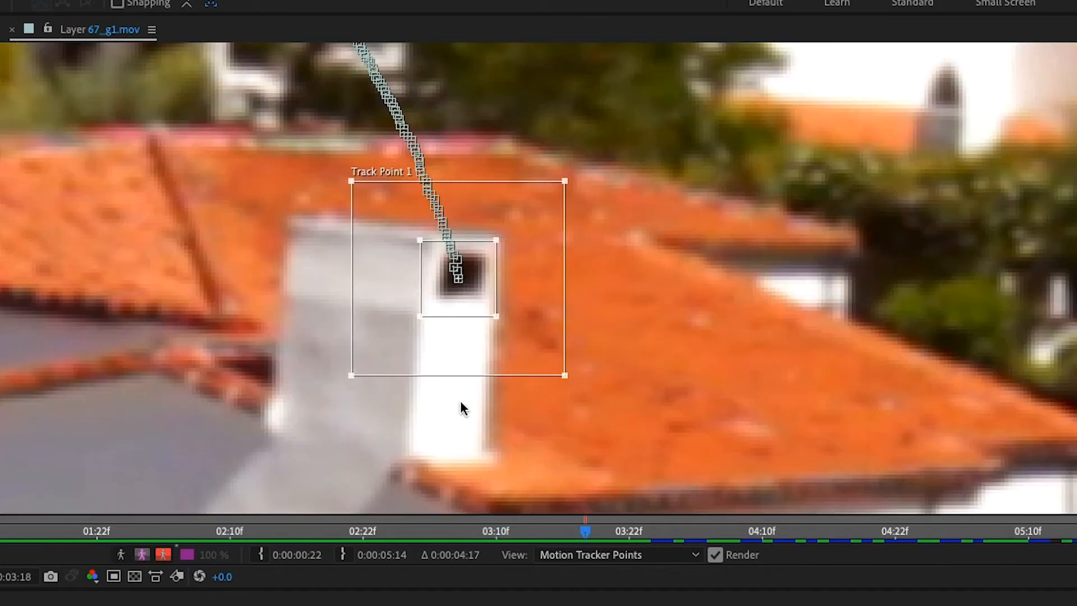
pyautogui.moveTo(339, 209); pyautogui.dragTo(389, 322)
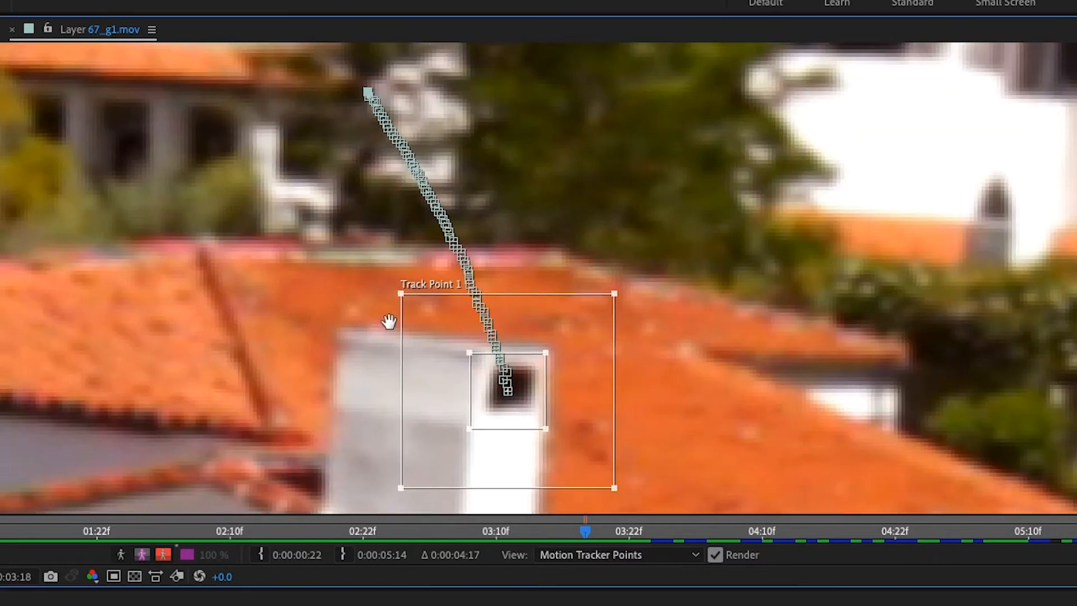
pyautogui.scroll(1, 389, 323)
pyautogui.moveTo(271, 203); pyautogui.dragTo(320, 337)
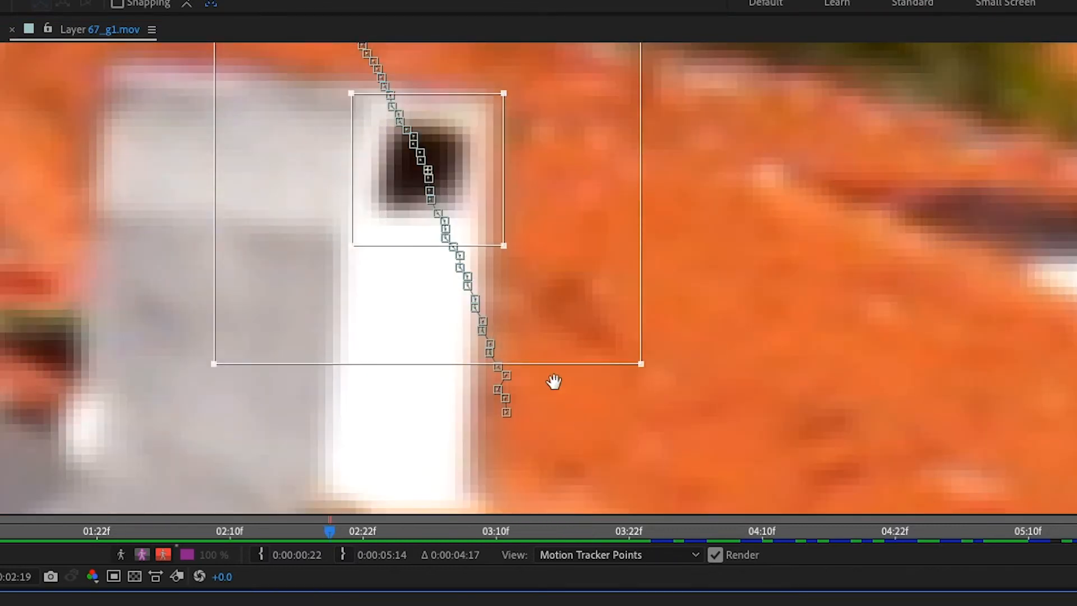
pyautogui.moveTo(622, 321); pyautogui.dragTo(650, 408)
pyautogui.scroll(-1, 645, 391)
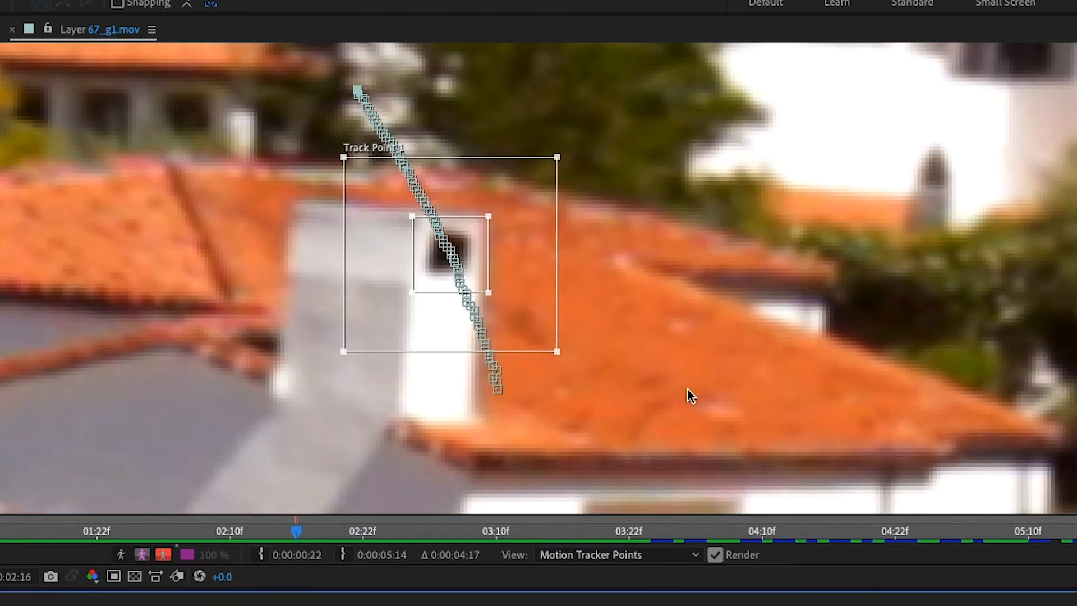
pyautogui.scroll(-2, 688, 388)
# Go to 0:00:05:06, reposition the track point on the chimney opening, and analyze the motion backward
pyautogui.moveTo(607, 382); pyautogui.dragTo(990, 391)
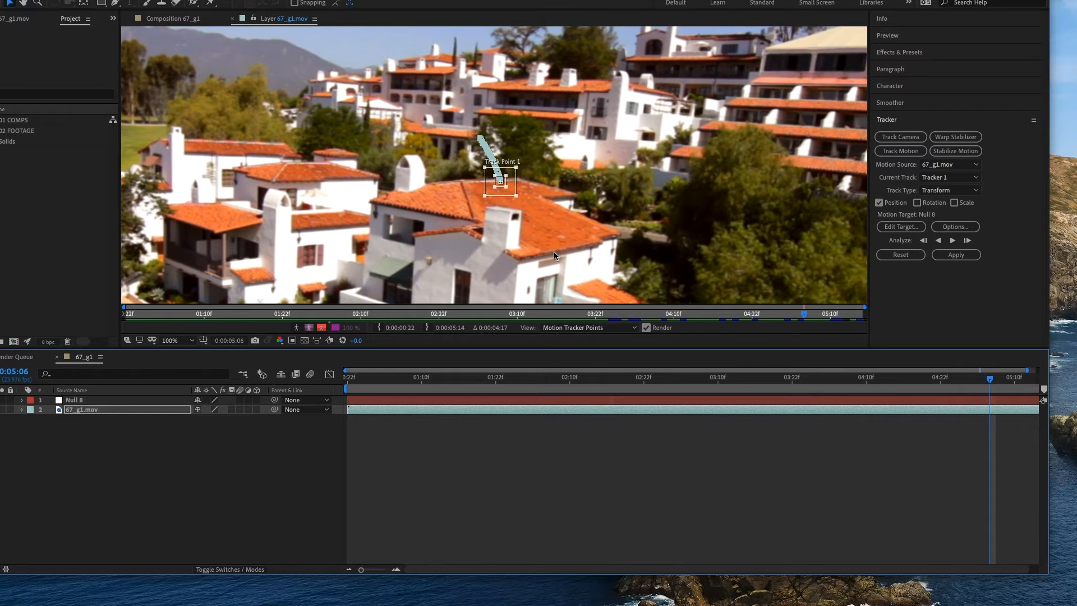
pyautogui.scroll(1, 507, 198)
pyautogui.moveTo(488, 171); pyautogui.dragTo(516, 242)
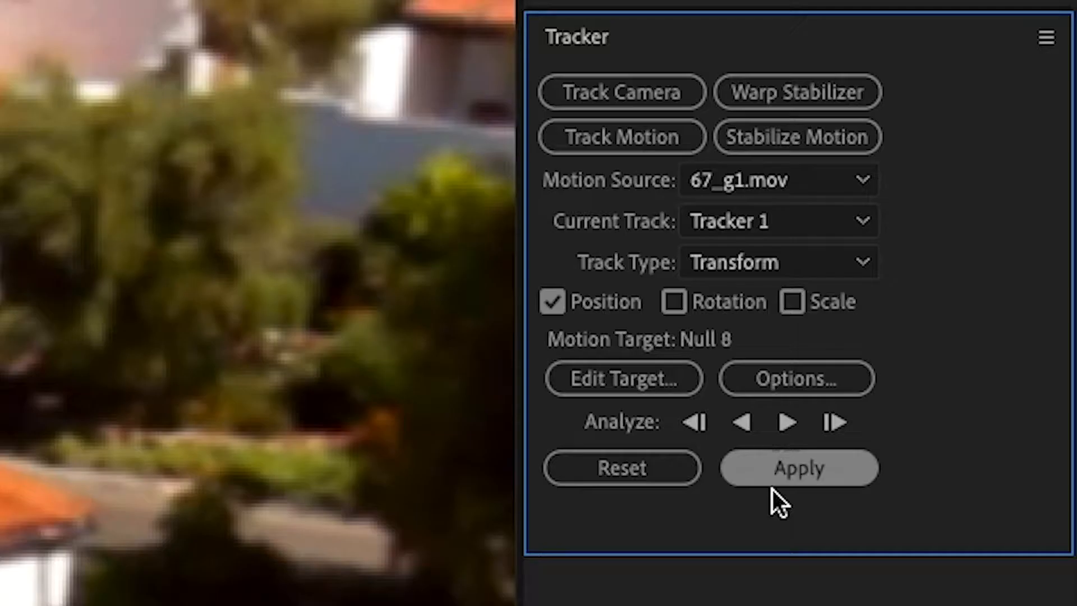
pyautogui.click(749, 429)
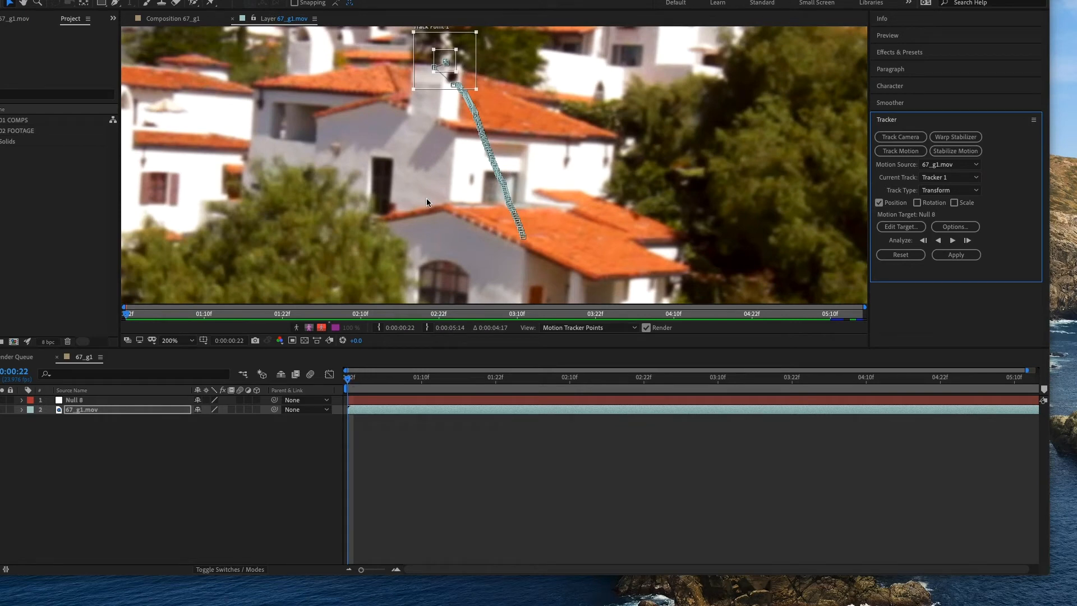
# Move the drifted track point back onto the chimney's dark opening at 0:00:00:22
pyautogui.press('.')
pyautogui.moveTo(459, 123)
pyautogui.mouseDown()
pyautogui.moveTo(464, 178)
pyautogui.moveTo(450, 123)
pyautogui.mouseUp()
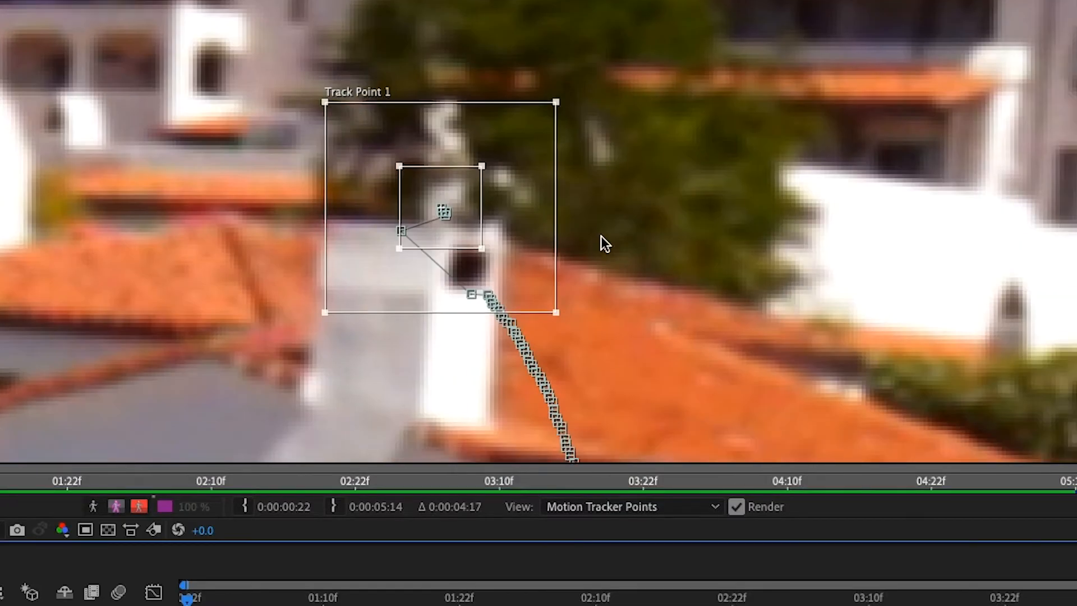
pyautogui.moveTo(463, 190); pyautogui.dragTo(486, 248)
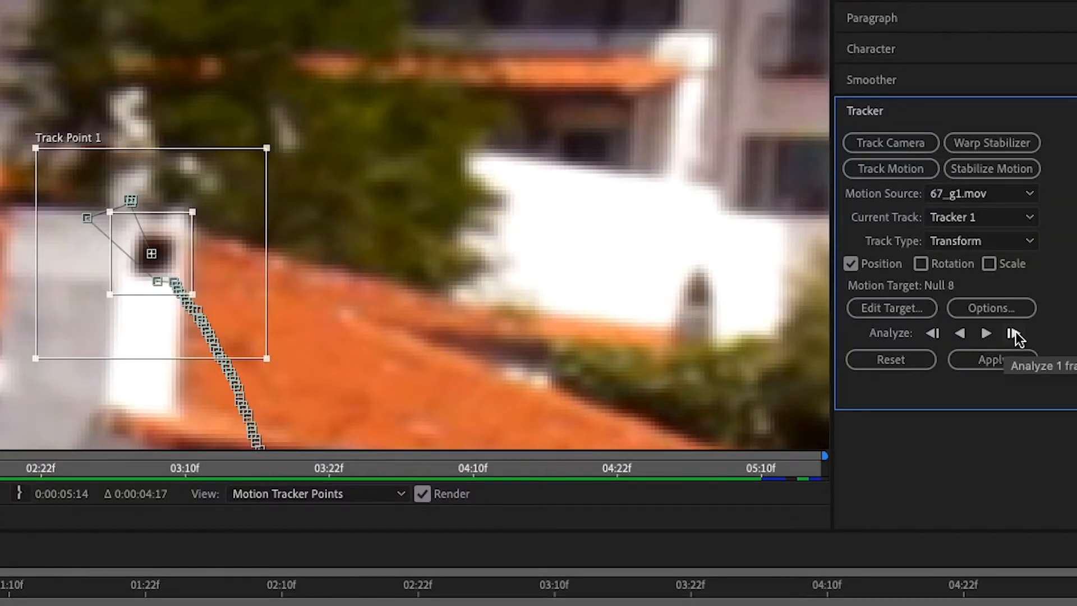
# Re-analyze the track forward one frame at a time through the faulty opening frames, up to 0:00:01:06
pyautogui.click(1013, 333)
pyautogui.click(1013, 333)
pyautogui.click(1013, 334)
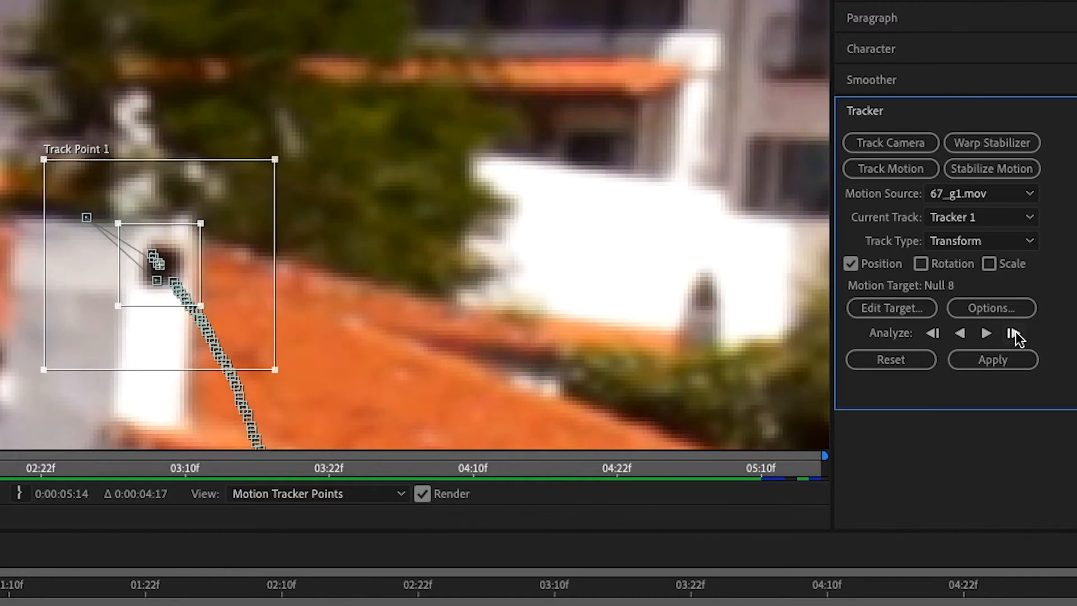
pyautogui.click(1013, 333)
pyautogui.click(1013, 333)
pyautogui.click(1013, 333)
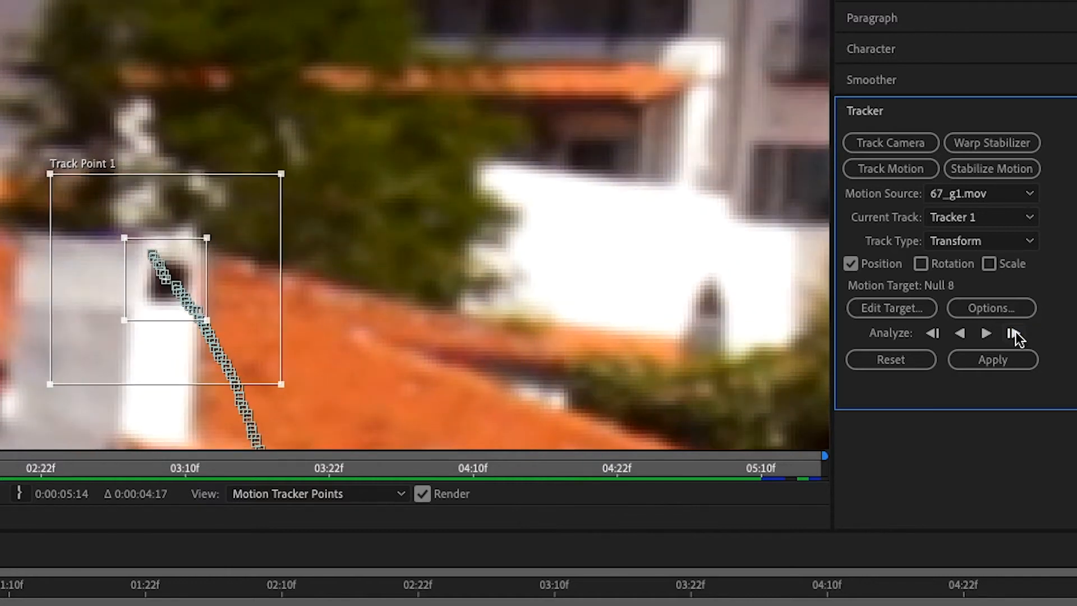
pyautogui.click(1013, 333)
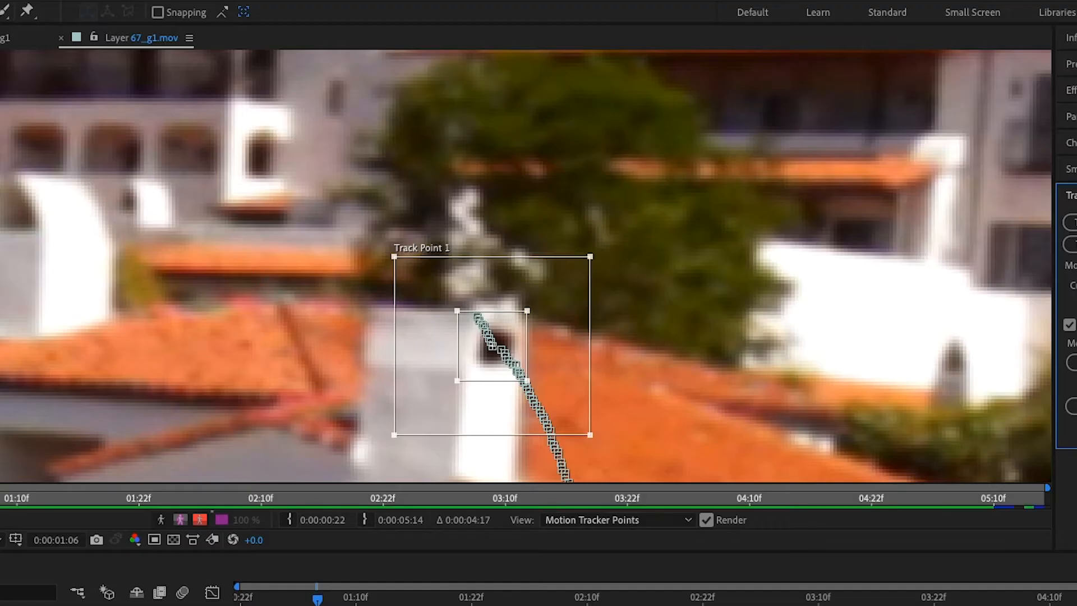
# Analyze the remaining motion forward to the end of the clip at 0:00:05:14 and check the completed path
pyautogui.click(986, 333)
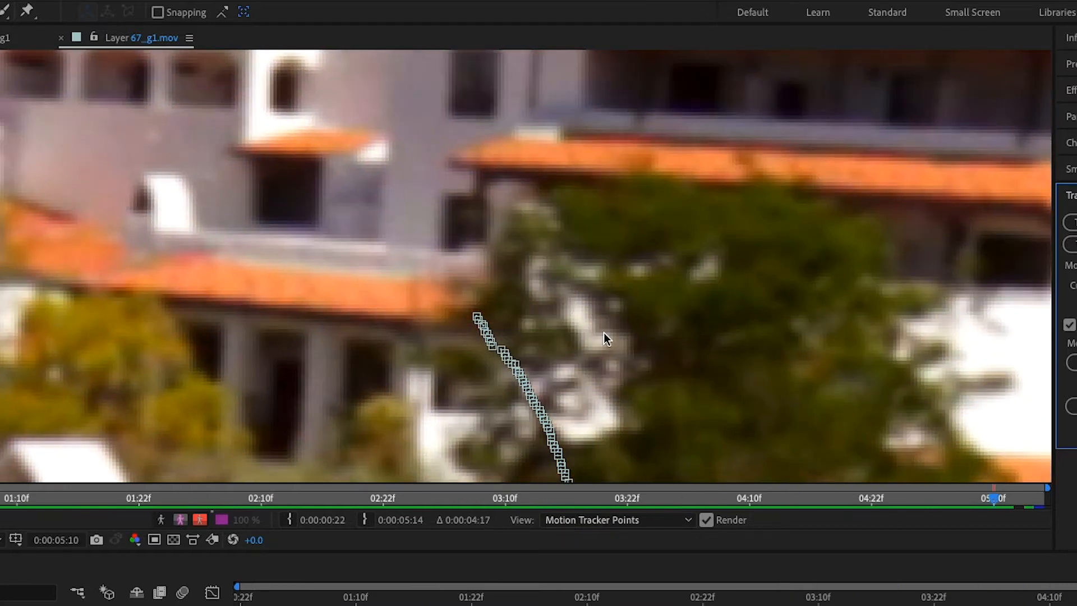
pyautogui.scroll(-5, 617, 365)
pyautogui.scroll(3, 529, 412)
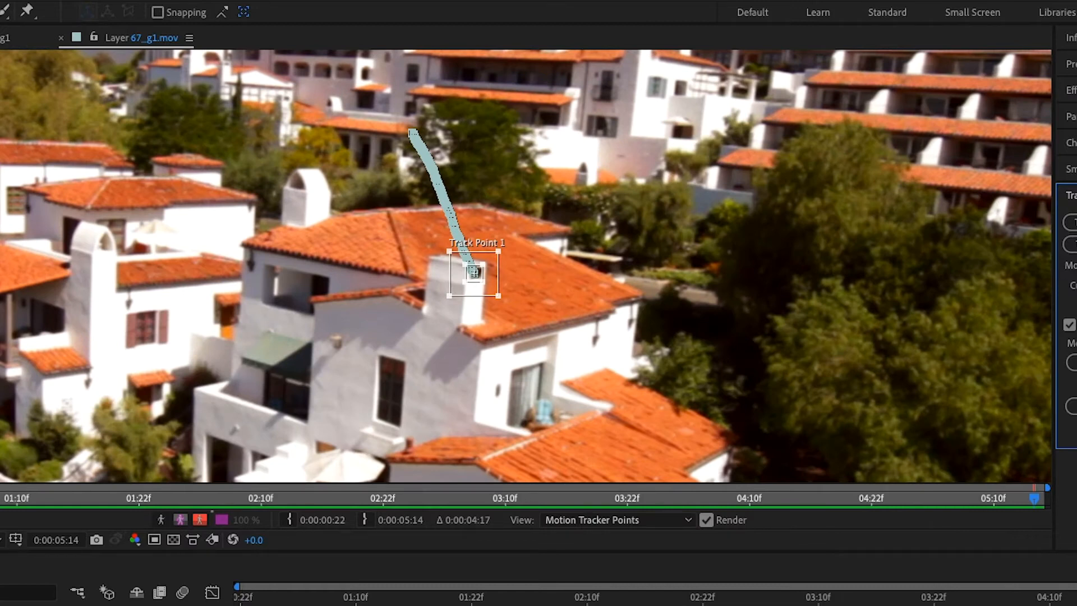
# Scrub through the clip and examine how closely Track Point 1 stays on the chimney's dark opening
pyautogui.moveTo(796, 592); pyautogui.dragTo(645, 598)
pyautogui.scroll(1, 521, 236)
pyautogui.press('space')
pyautogui.moveTo(525, 226); pyautogui.dragTo(549, 174)
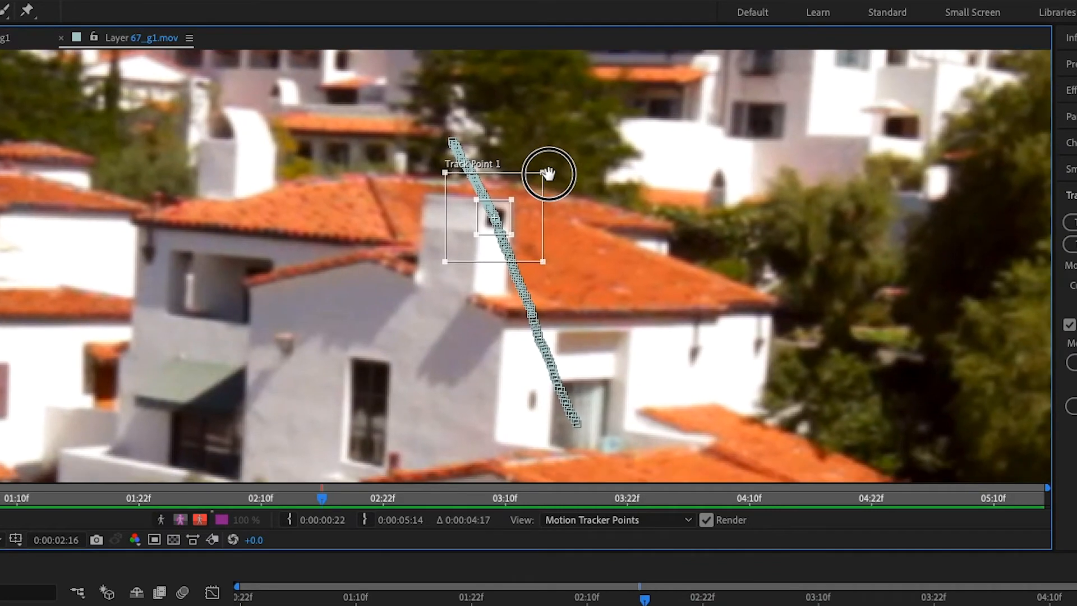
pyautogui.moveTo(647, 599); pyautogui.dragTo(856, 605)
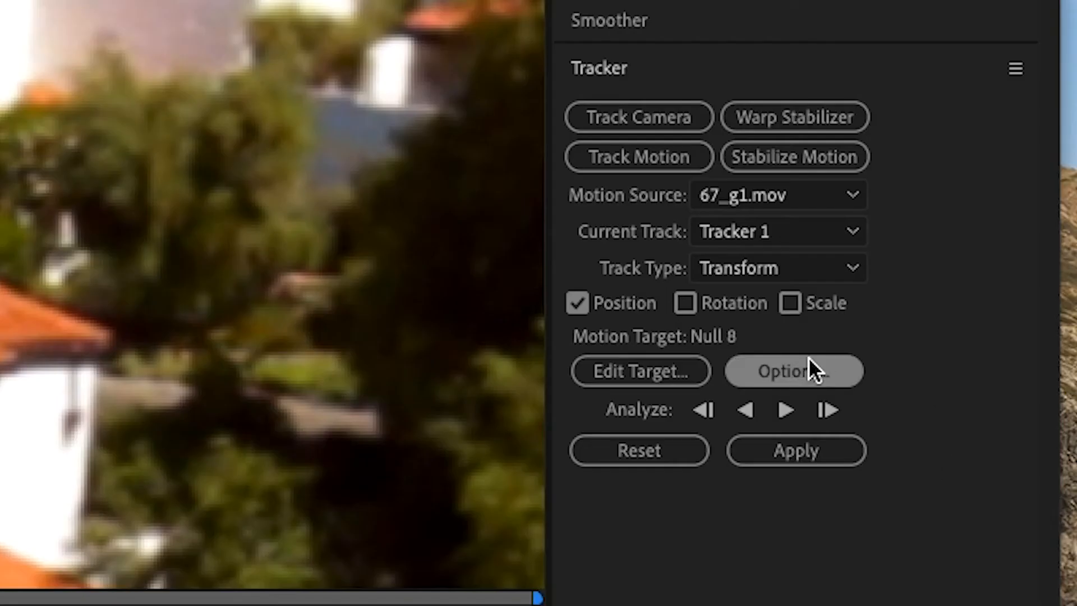
# Examine Tracker 1's options, especially Enhance Before Match and Adapt Feature On Every Frame
pyautogui.click(1016, 289)
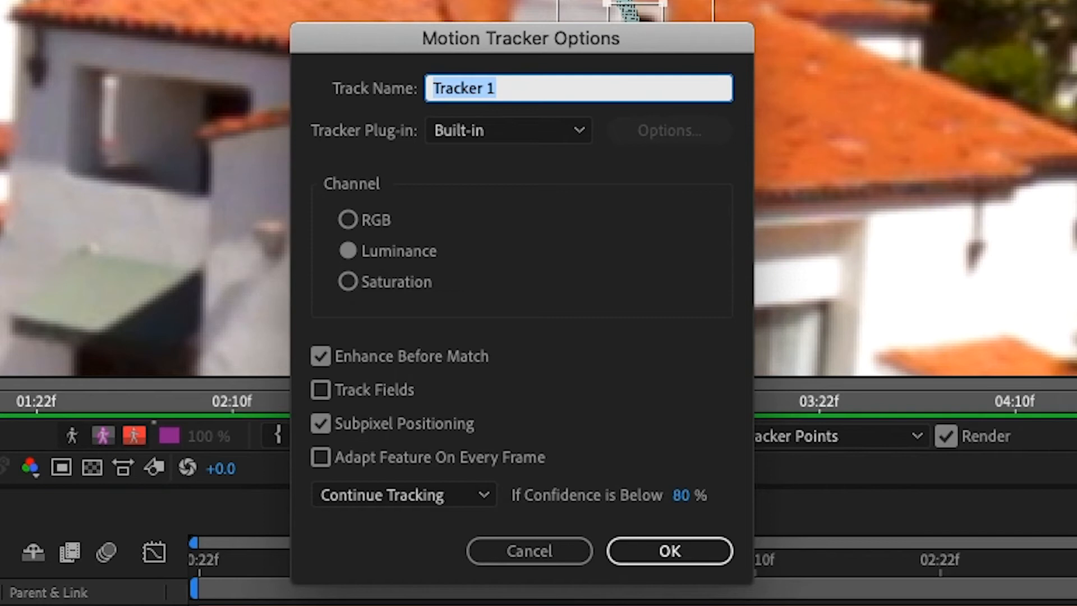
pyautogui.click(320, 357)
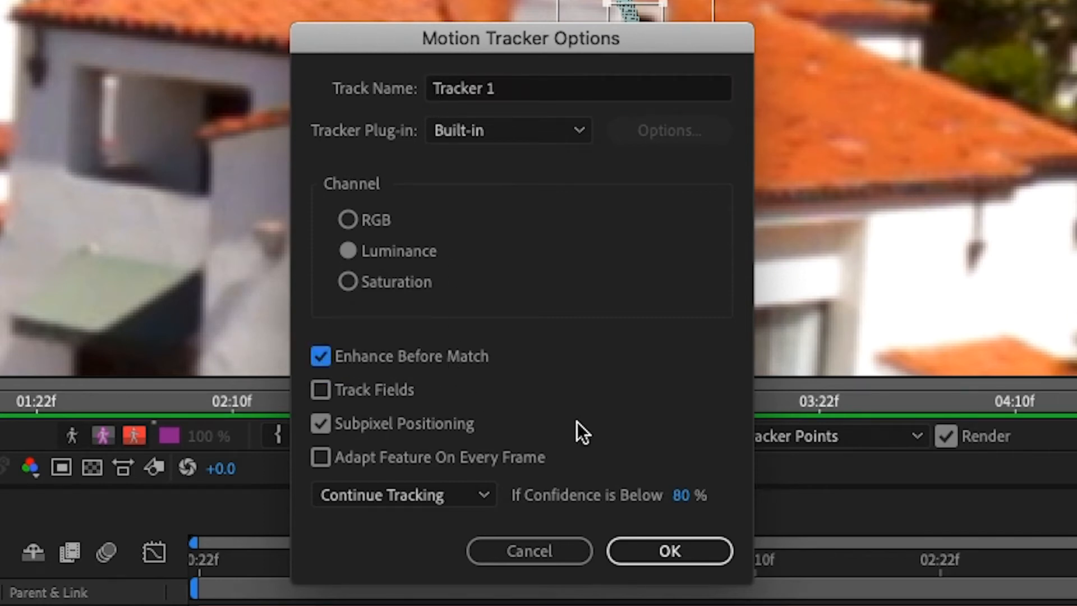
pyautogui.click(321, 457)
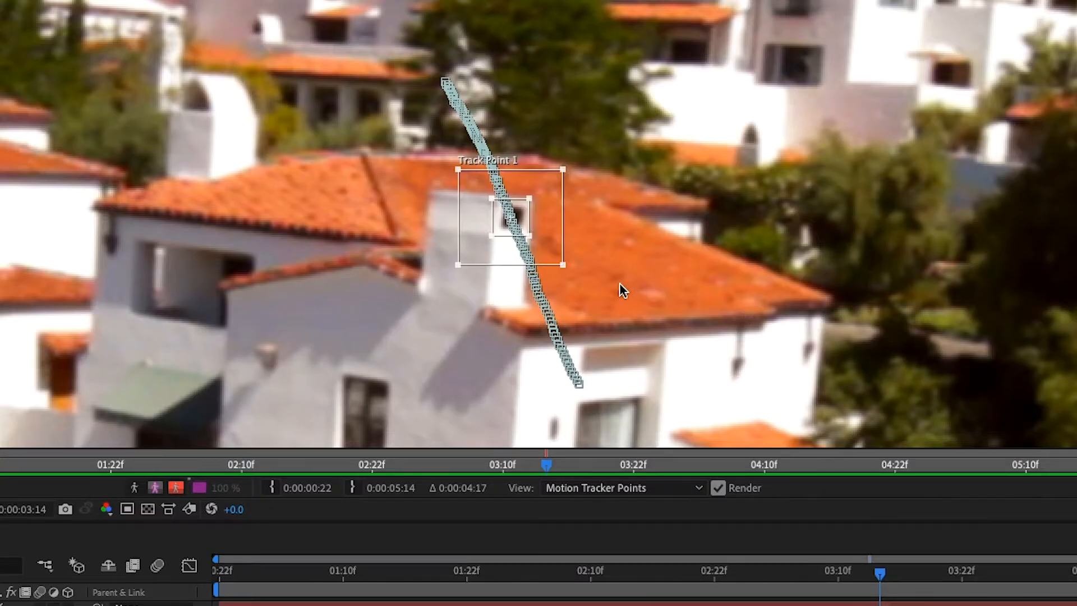
# Compare the Null 8 layer's position in the 67_g1 composition with the track path in the 67_g1.mov layer view
pyautogui.press(',')
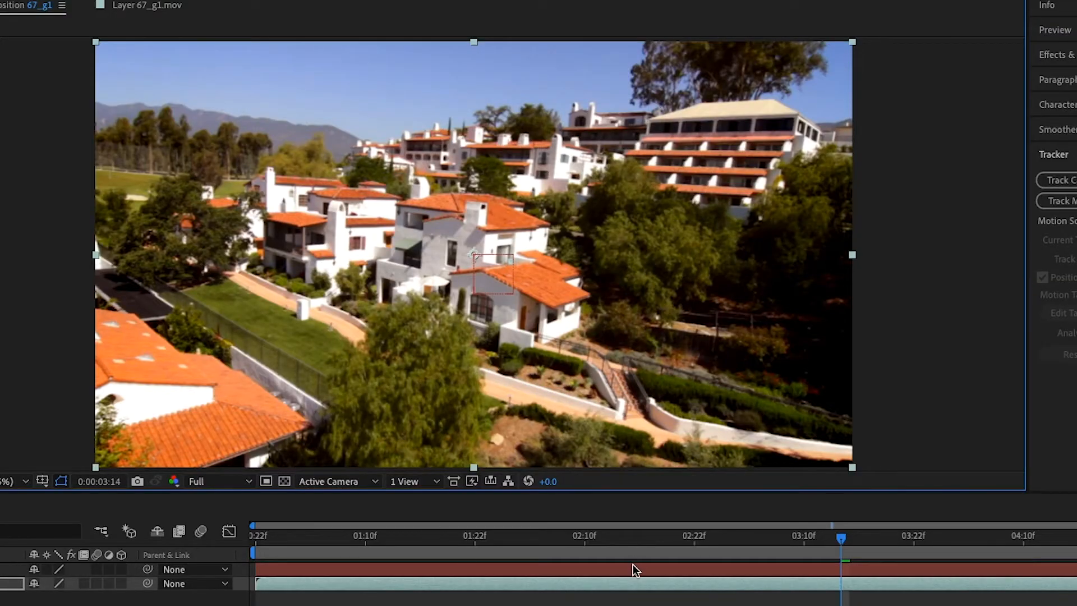
pyautogui.click(632, 567)
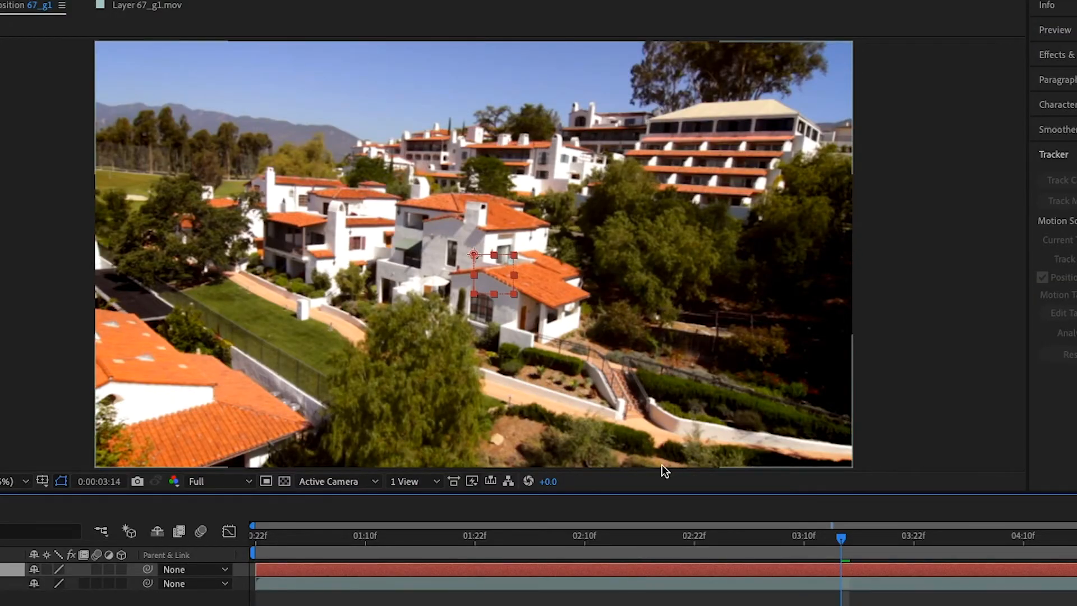
pyautogui.scroll(3, 534, 292)
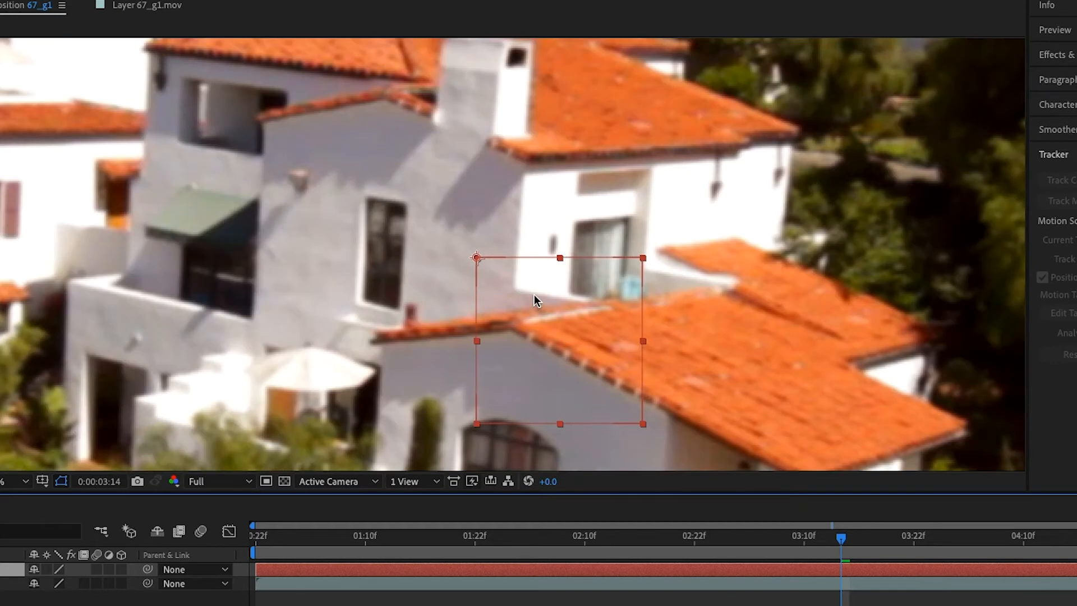
pyautogui.scroll(-1, 532, 296)
pyautogui.moveTo(533, 296); pyautogui.dragTo(524, 201)
pyautogui.click(132, 5)
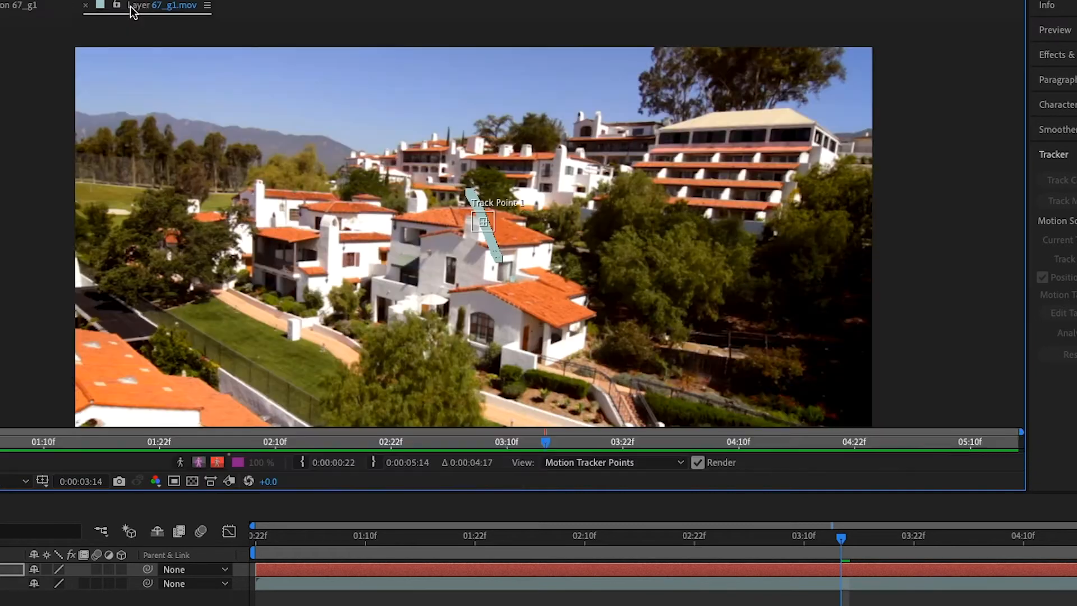
pyautogui.scroll(2, 441, 254)
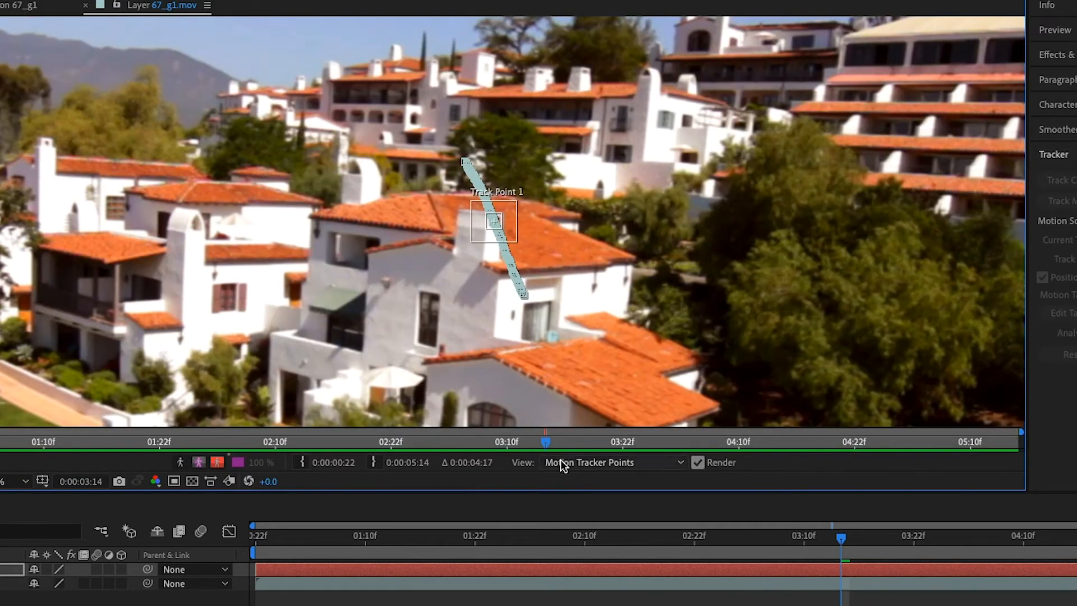
pyautogui.click(497, 232)
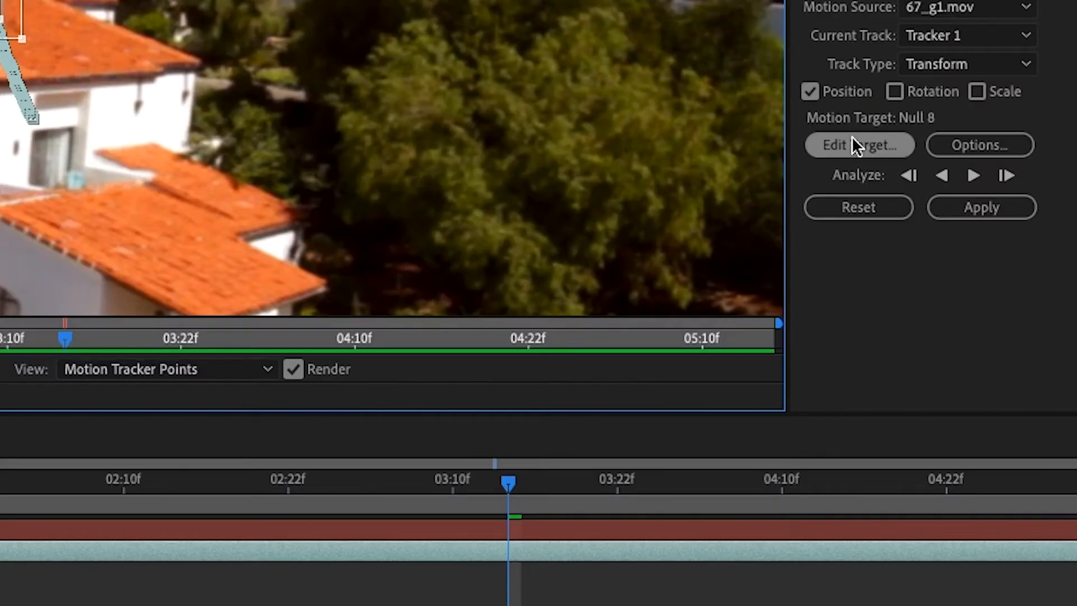
# Set Tracker 1's motion target to the Null 8 layer
pyautogui.click(1069, 312)
pyautogui.click(413, 449)
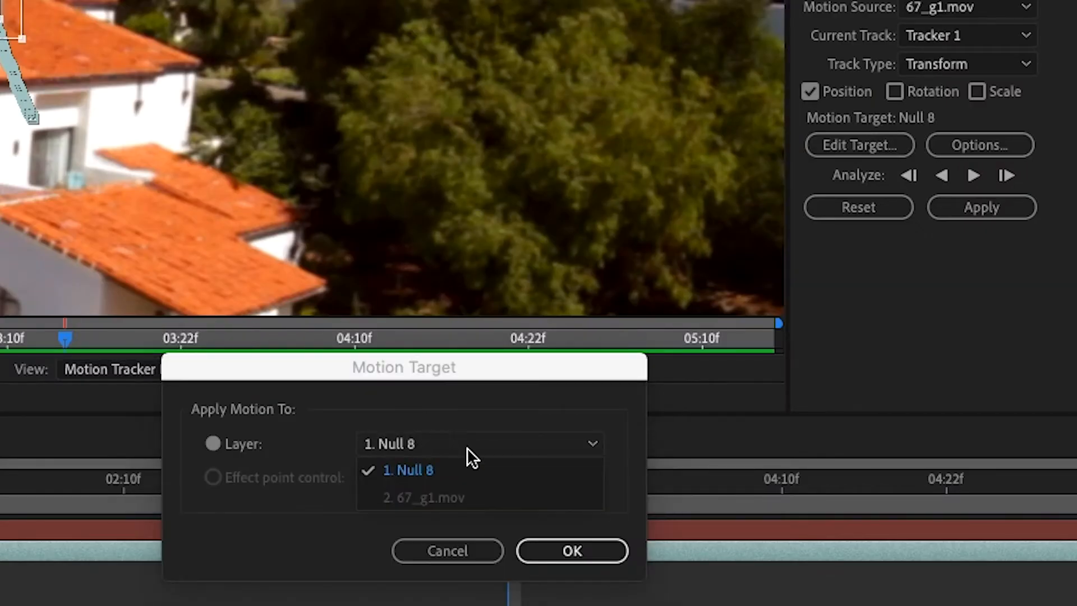
pyautogui.click(445, 471)
pyautogui.click(578, 552)
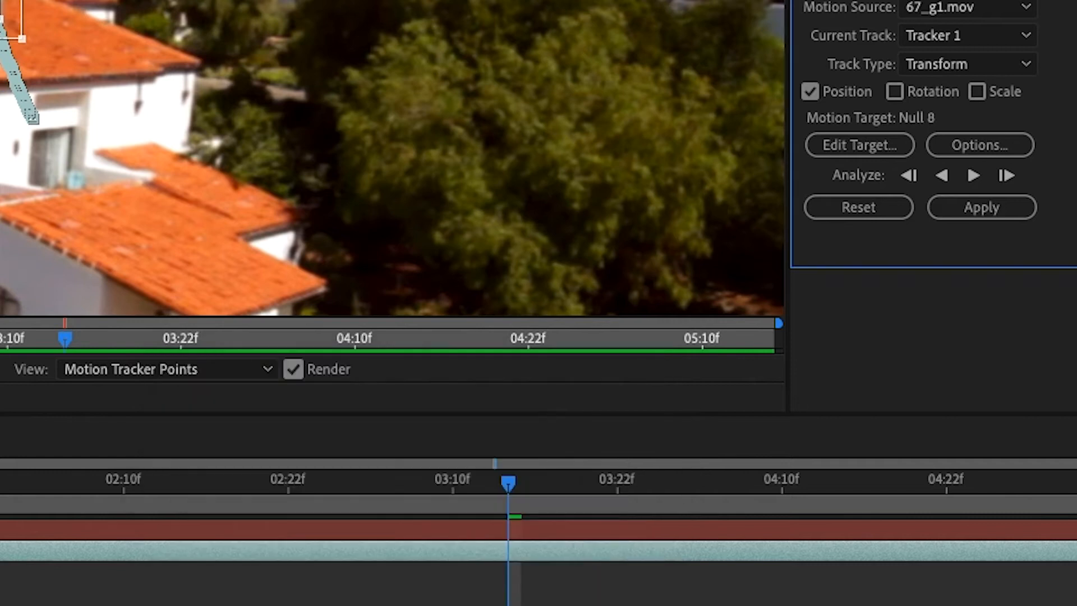
# Apply the tracking data to Null 8 in the X and Y dimensions
pyautogui.click(990, 209)
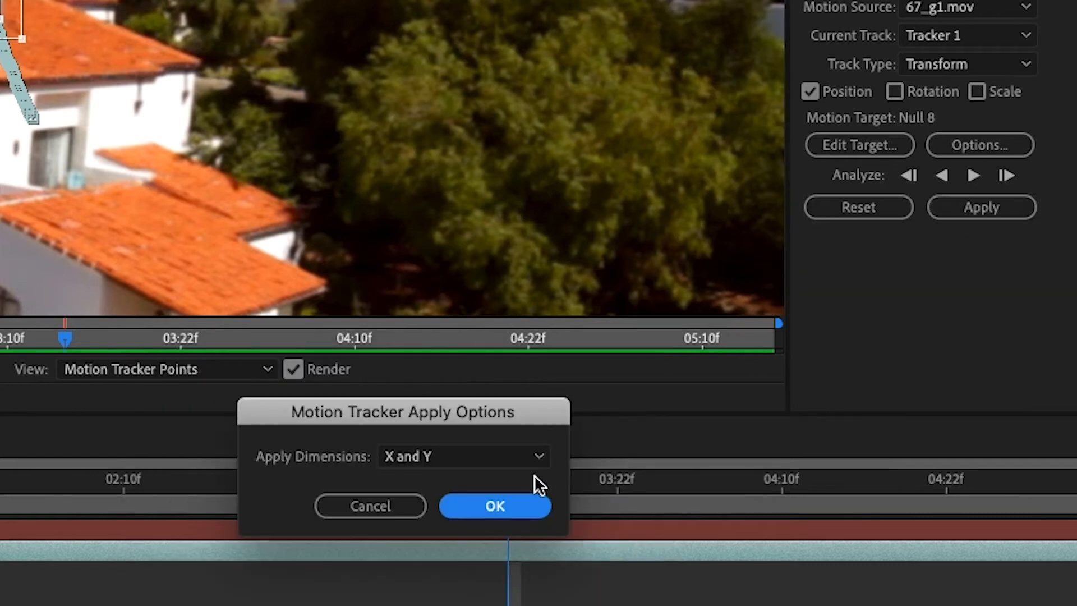
pyautogui.click(446, 459)
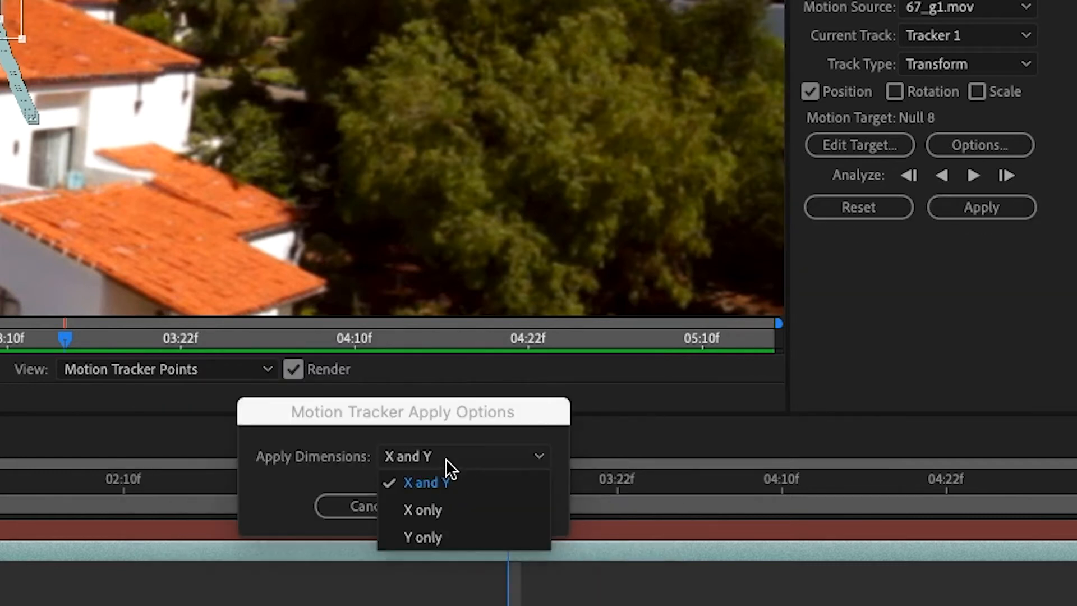
pyautogui.click(472, 480)
pyautogui.click(492, 506)
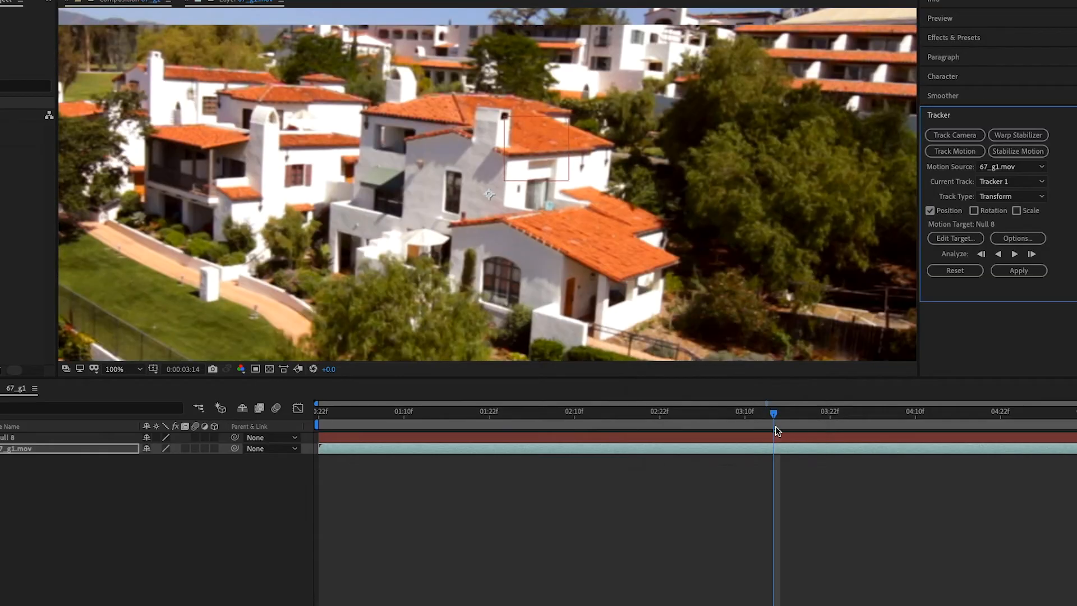
# Select Null 8 and scrub the composition to check its applied motion path, stopping at 0:00:02:13
pyautogui.click(0, 449)
pyautogui.moveTo(491, 414); pyautogui.dragTo(595, 413)
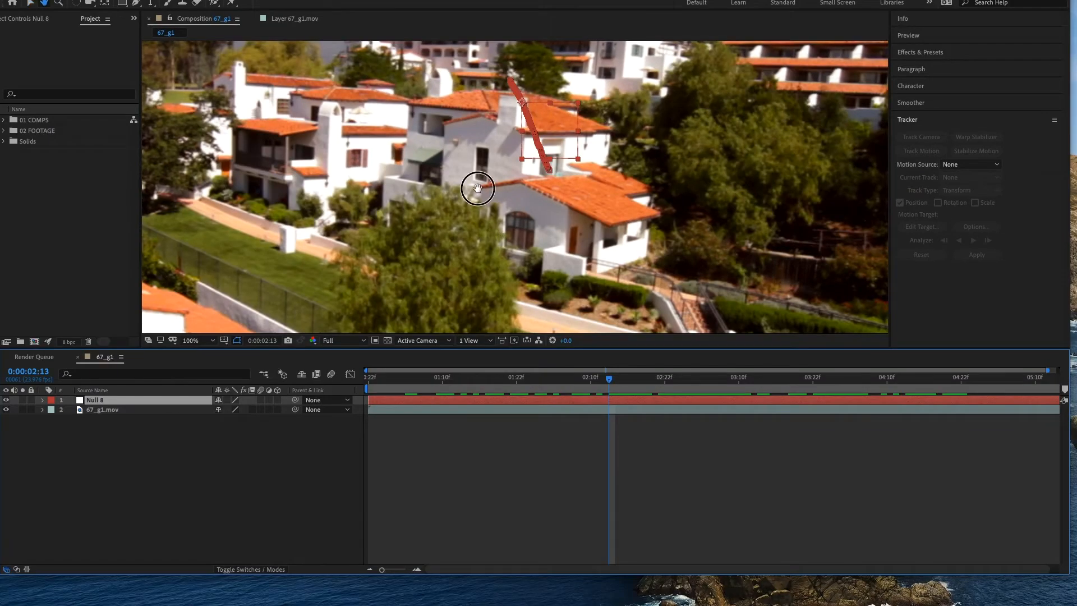
pyautogui.scroll(-2, 496, 237)
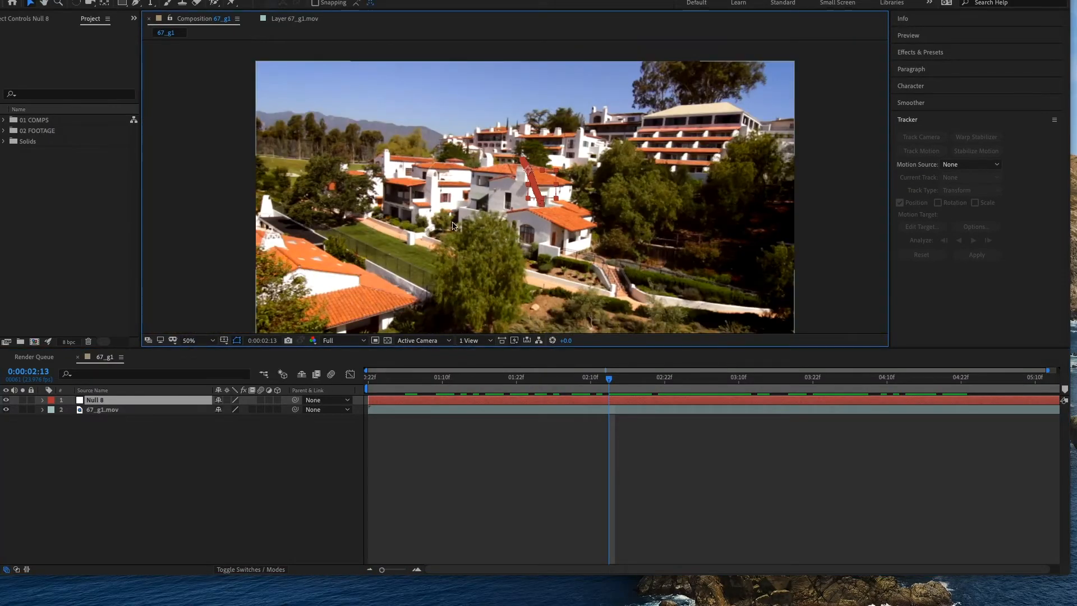
# Add the text "FOR SALE!" above the tracked house
pyautogui.click(487, 236)
pyautogui.click(151, 3)
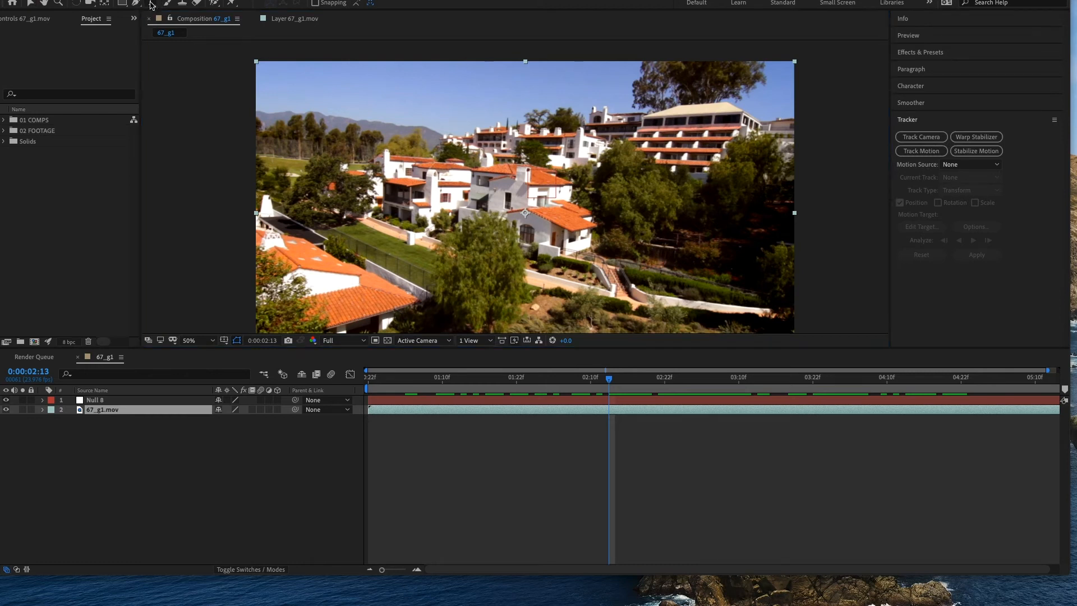
pyautogui.click(512, 146)
pyautogui.write('!')
# Color the FOR SALE! text red and move it down over the tracked house's roof
pyautogui.moveTo(461, 129); pyautogui.dragTo(586, 130)
pyautogui.click(986, 164)
pyautogui.moveTo(414, 431); pyautogui.dragTo(392, 424)
pyautogui.click(633, 426)
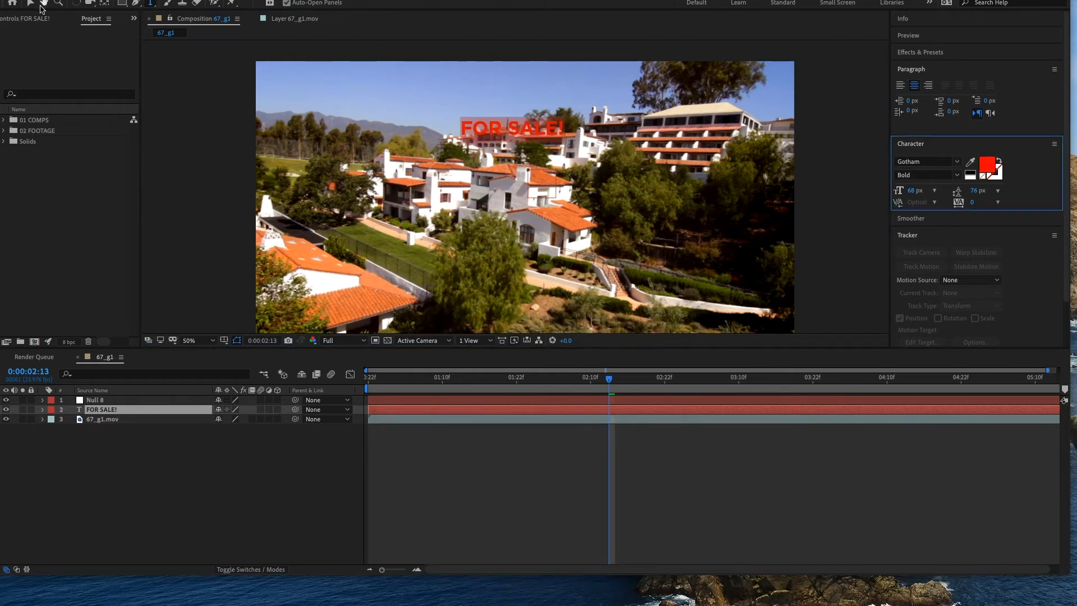
pyautogui.click(31, 4)
pyautogui.moveTo(531, 132); pyautogui.dragTo(550, 188)
# Draw a dark blue rectangle framing the FOR SALE! text and stack the text layer above it, with Null 8 beneath both
pyautogui.click(122, 5)
pyautogui.moveTo(470, 166); pyautogui.dragTo(603, 206)
pyautogui.press('super+z')
pyautogui.click(176, 502)
pyautogui.moveTo(469, 168); pyautogui.dragTo(598, 199)
pyautogui.moveTo(103, 401); pyautogui.dragTo(114, 454)
pyautogui.moveTo(102, 410); pyautogui.dragTo(102, 399)
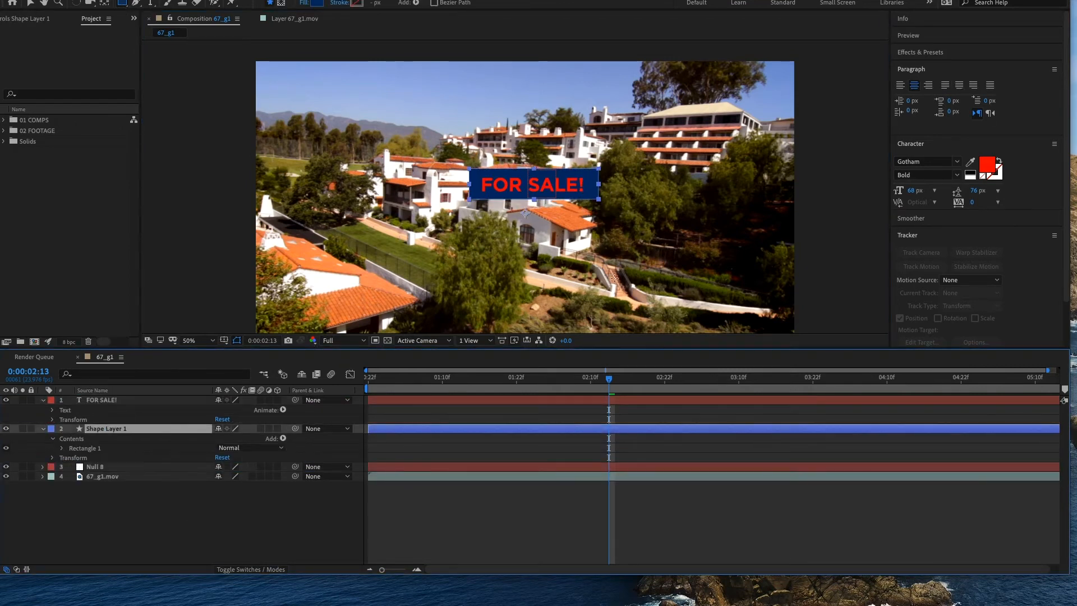
# Change the FOR SALE! text color to white (FFFFFF)
pyautogui.hotkey('ctrl', 't')
pyautogui.click(987, 164)
pyautogui.click(566, 473)
pyautogui.click(392, 424)
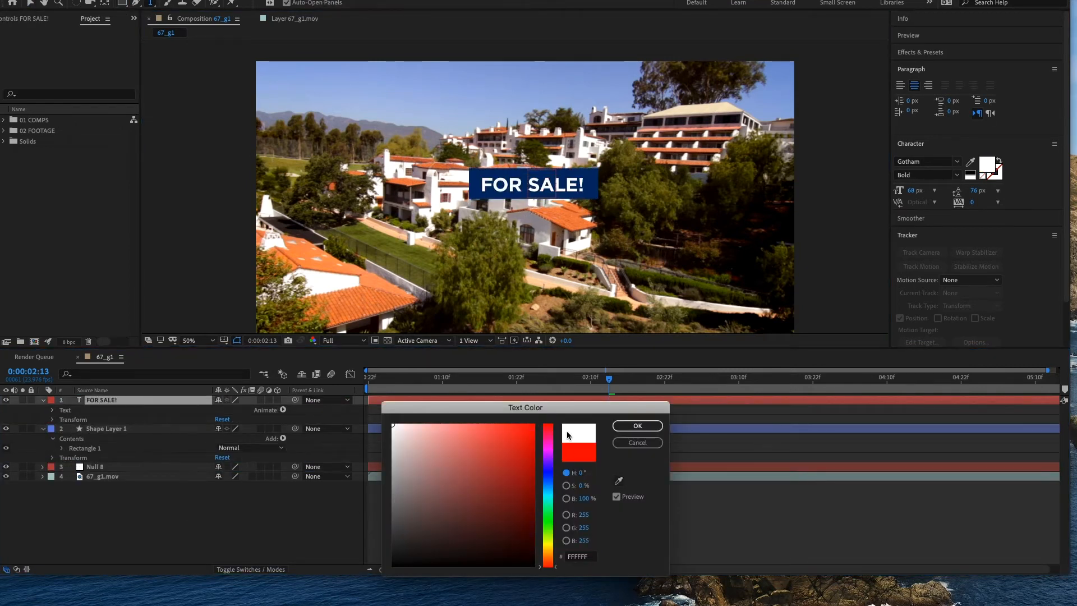
pyautogui.click(637, 426)
# Change Shape Layer 1's fill to a brighter blue
pyautogui.click(140, 429)
pyautogui.click(30, 3)
pyautogui.click(405, 3)
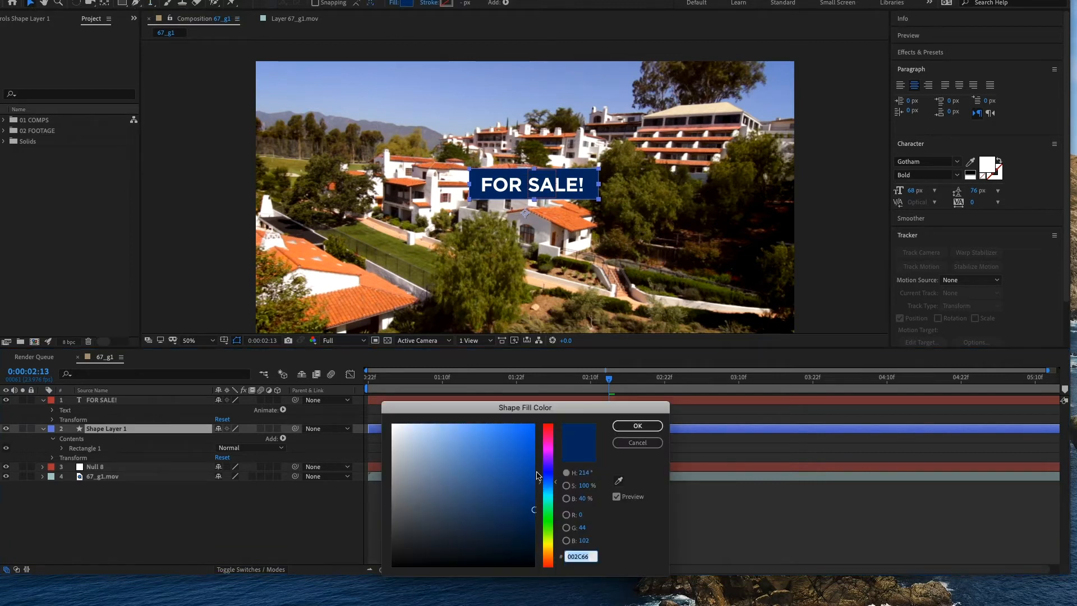
pyautogui.click(532, 437)
pyautogui.click(645, 426)
# Try Shape Layer 1's opacity at 40%, and settle on 75%
pyautogui.press('t')
pyautogui.click(222, 439)
pyautogui.write('40')
pyautogui.press('Return')
pyautogui.click(221, 439)
pyautogui.write('75')
pyautogui.press('Return')
# Move the FOR SALE! text and its blue rectangle together up to just above the chimney
pyautogui.click(717, 477)
pyautogui.click(43, 400)
pyautogui.click(105, 403)
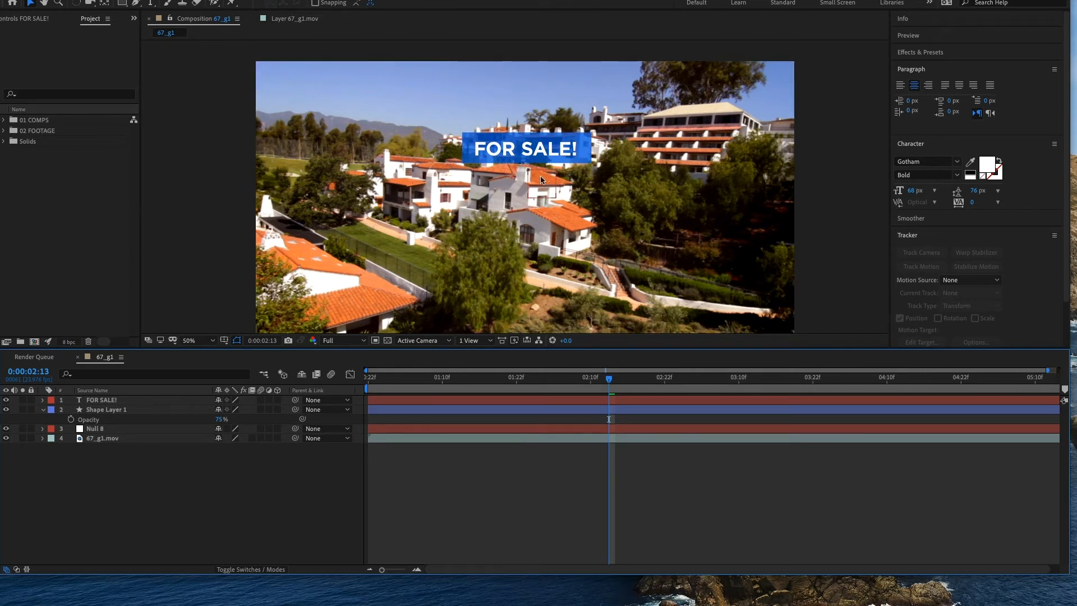
# Parent the FOR SALE! text and Shape Layer 1 to Null 8
pyautogui.click(126, 400)
pyautogui.keyDown('shift'); pyautogui.click(136, 410); pyautogui.keyUp('shift')
pyautogui.click(120, 399)
pyautogui.click(133, 410)
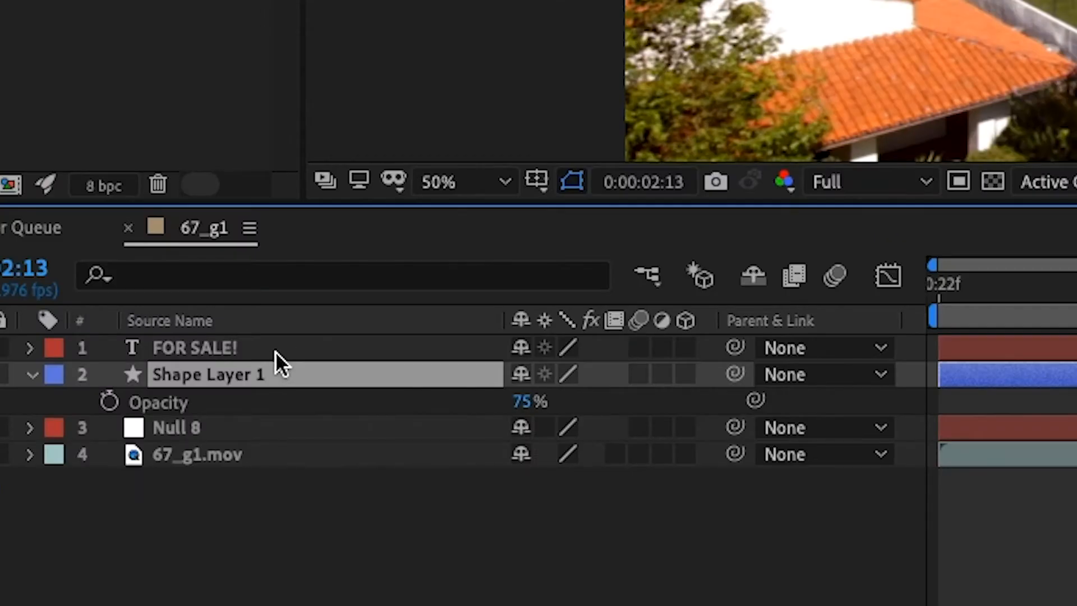
pyautogui.keyDown('shift'); pyautogui.click(132, 403); pyautogui.keyUp('shift')
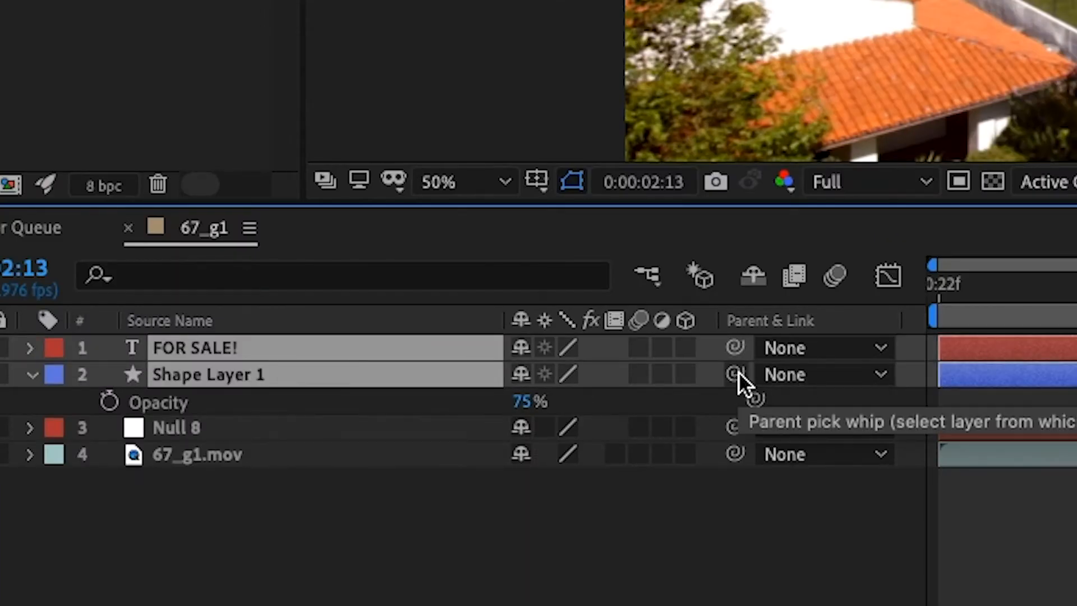
pyautogui.moveTo(737, 371); pyautogui.dragTo(297, 432)
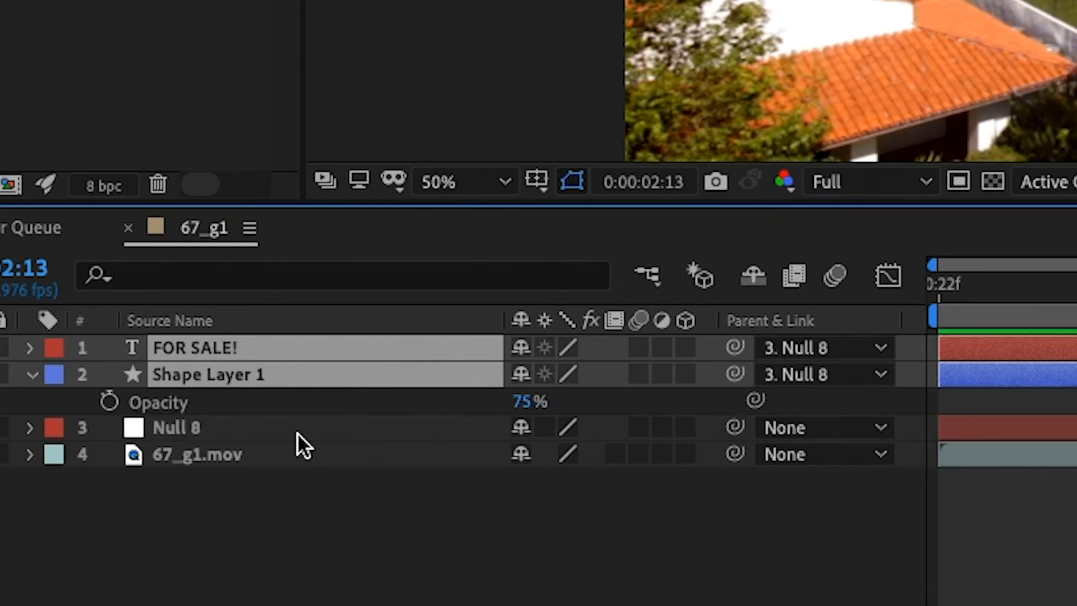
# Undo the parenting, reassign Null 8 as parent of both the text and Shape Layer 1, and preview the tracked sign
pyautogui.hotkey('ctrl', 'z')
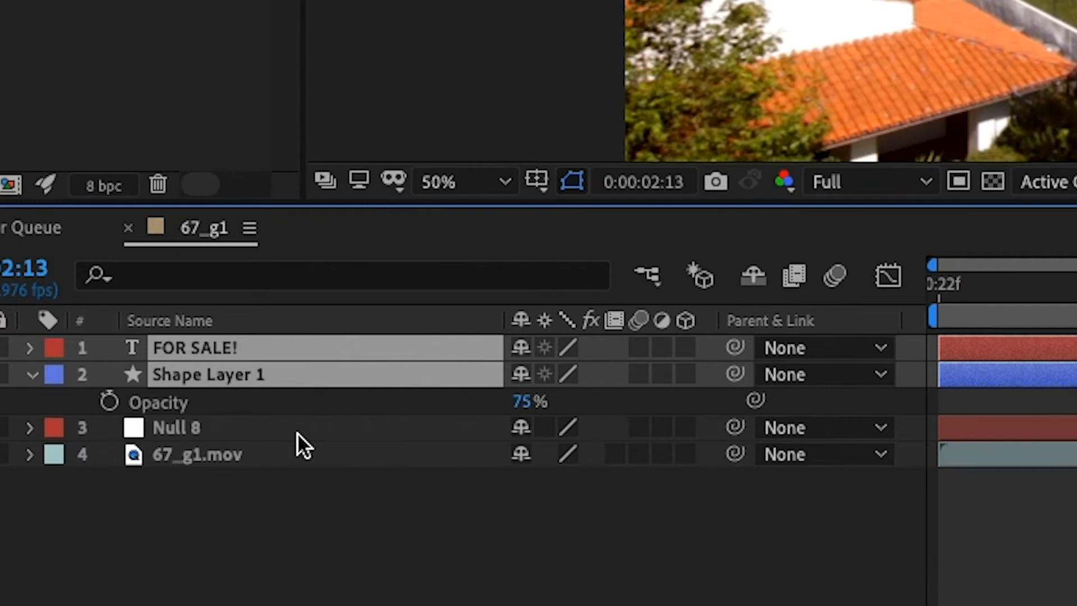
pyautogui.click(873, 374)
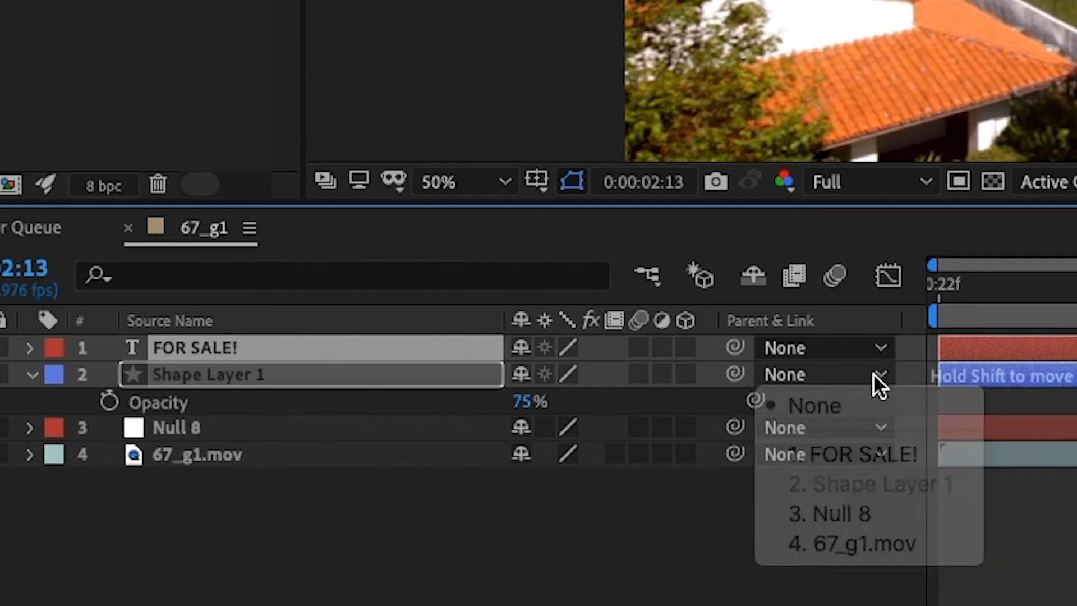
pyautogui.click(880, 374)
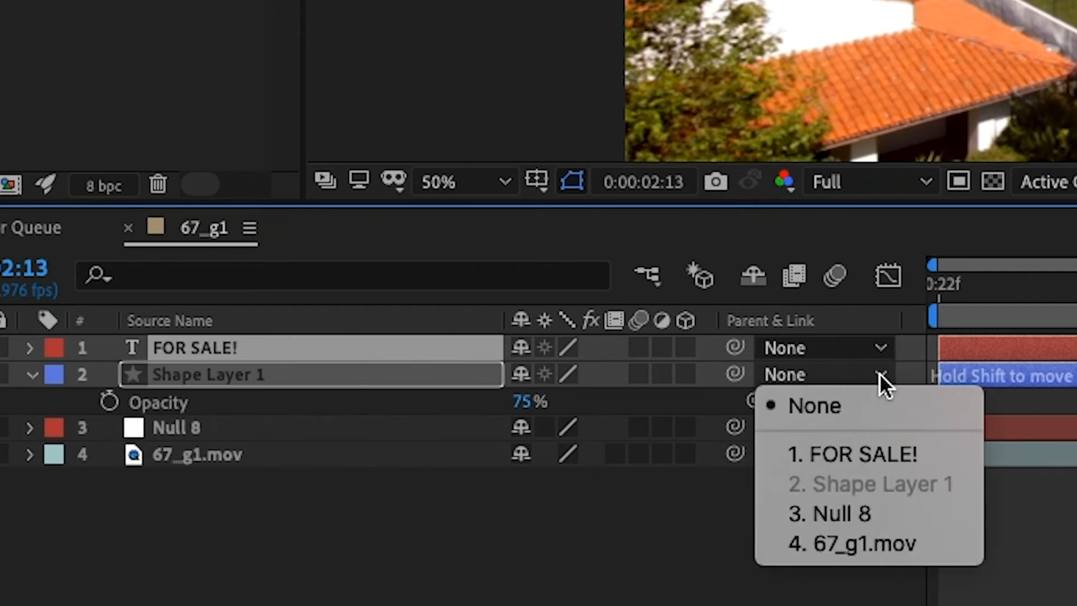
pyautogui.click(879, 514)
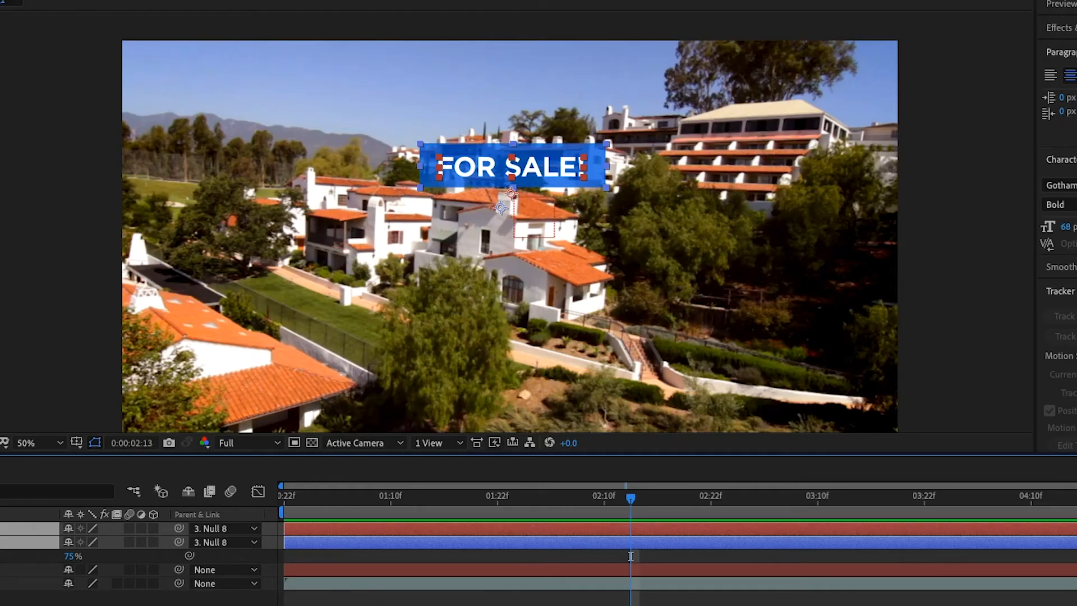
pyautogui.press('space')
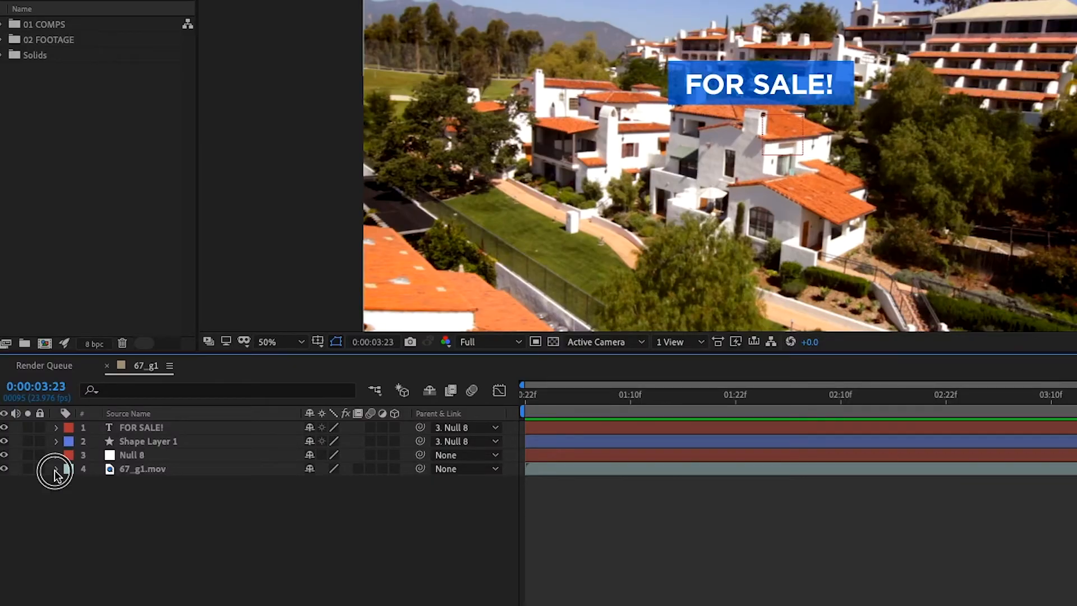
# Expand the 67_g1.mov layer's motion trackers and open Tracker 1 to review its stored track and settings
pyautogui.click(56, 471)
pyautogui.click(83, 497)
pyautogui.click(141, 362)
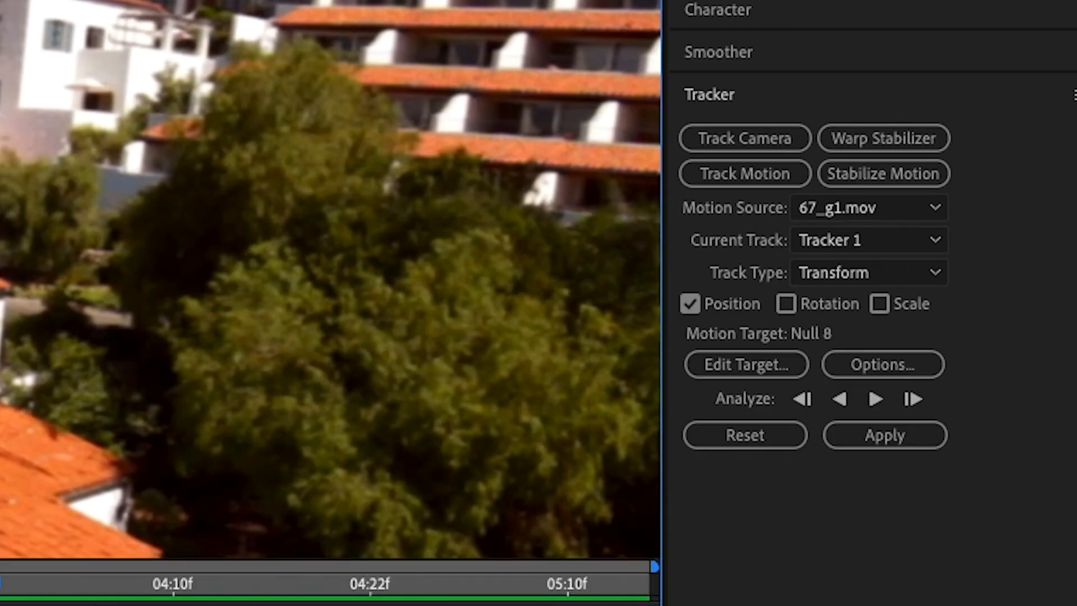
pyautogui.click(925, 436)
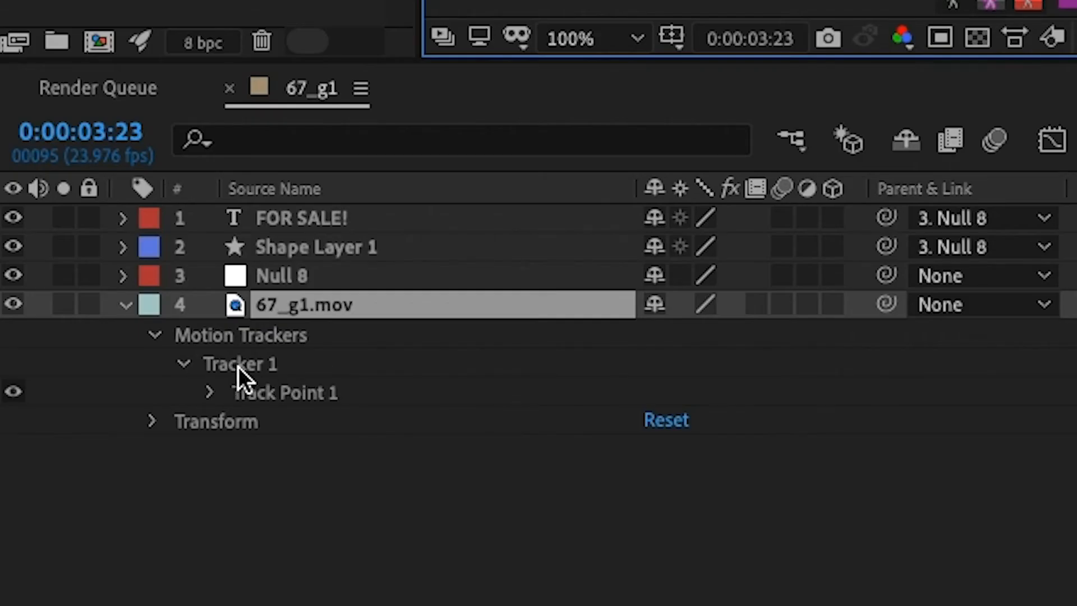
pyautogui.click(238, 365)
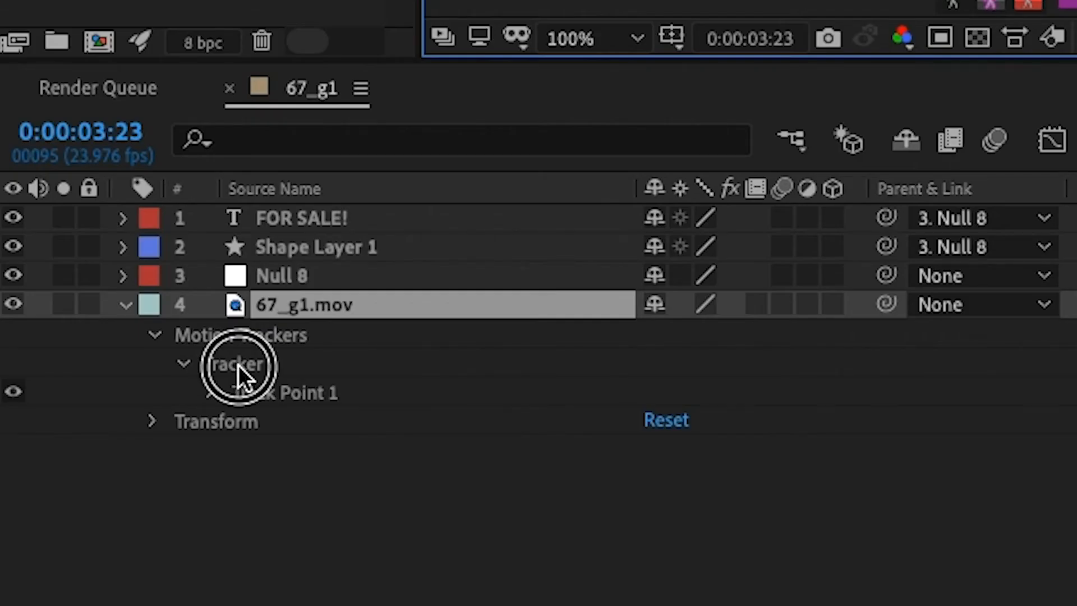
# Create a second motion tracker on 67_g1.mov that tracks position, rotation and scale
pyautogui.click(183, 364)
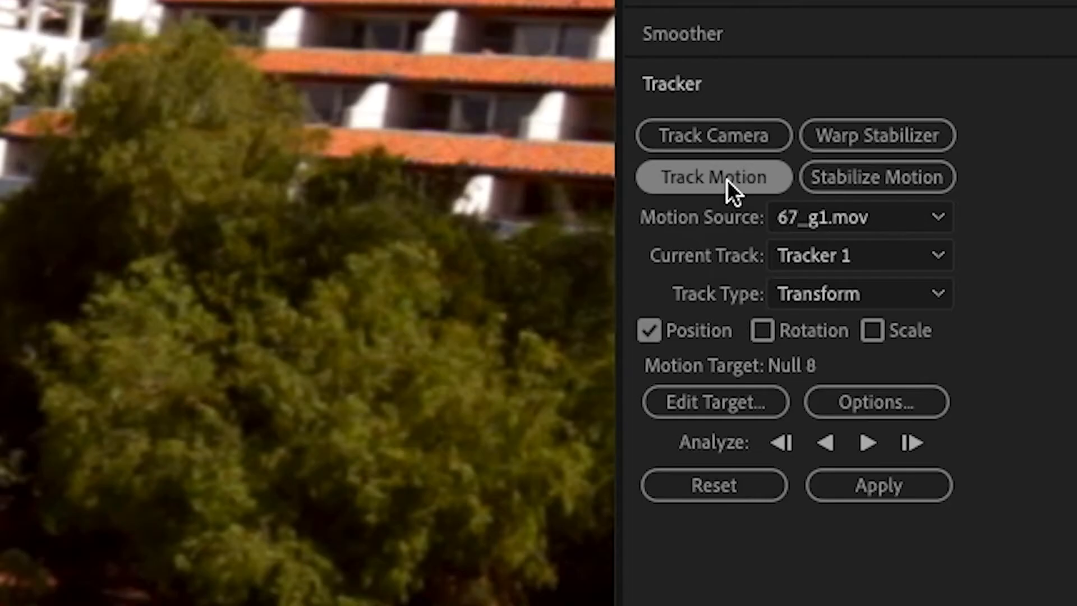
pyautogui.click(975, 168)
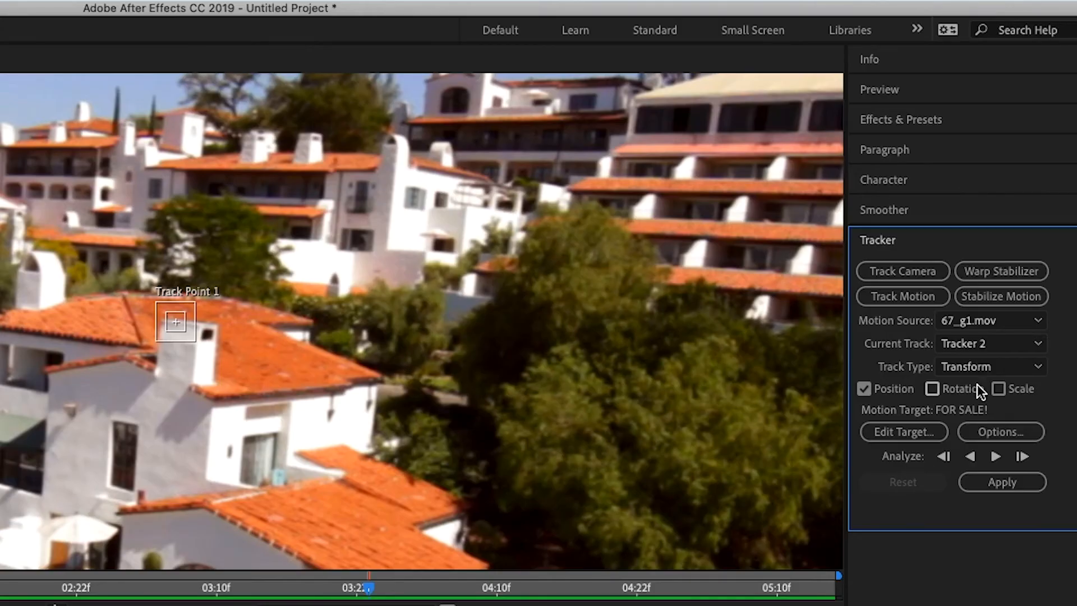
pyautogui.click(933, 389)
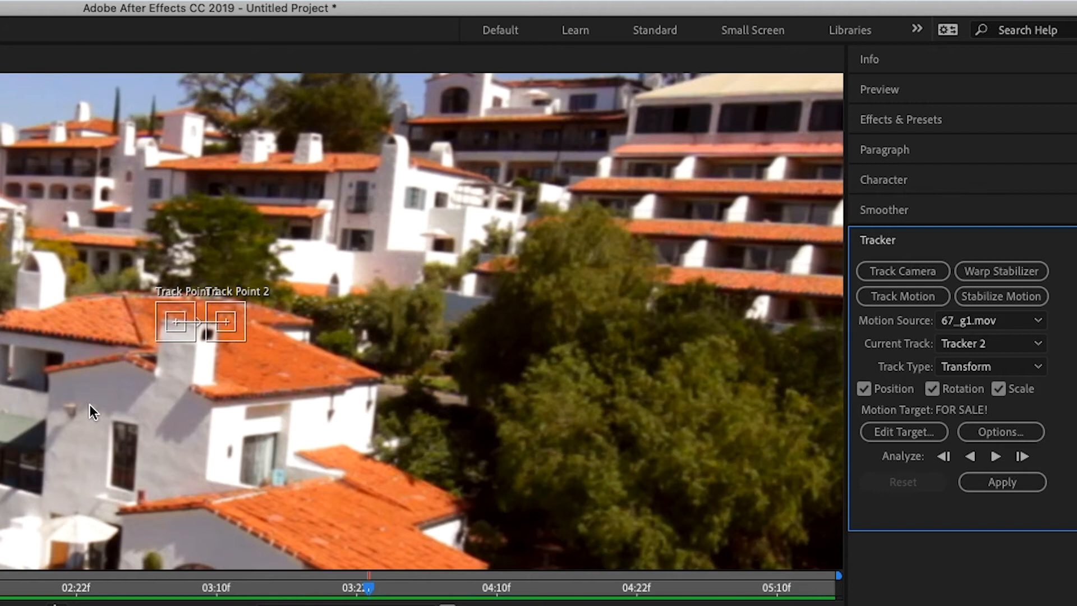
# Place Track Point 1 on the dark window edge below the house roof and Track Point 2 on the roof corner below the chimney
pyautogui.scroll(4, 145, 359)
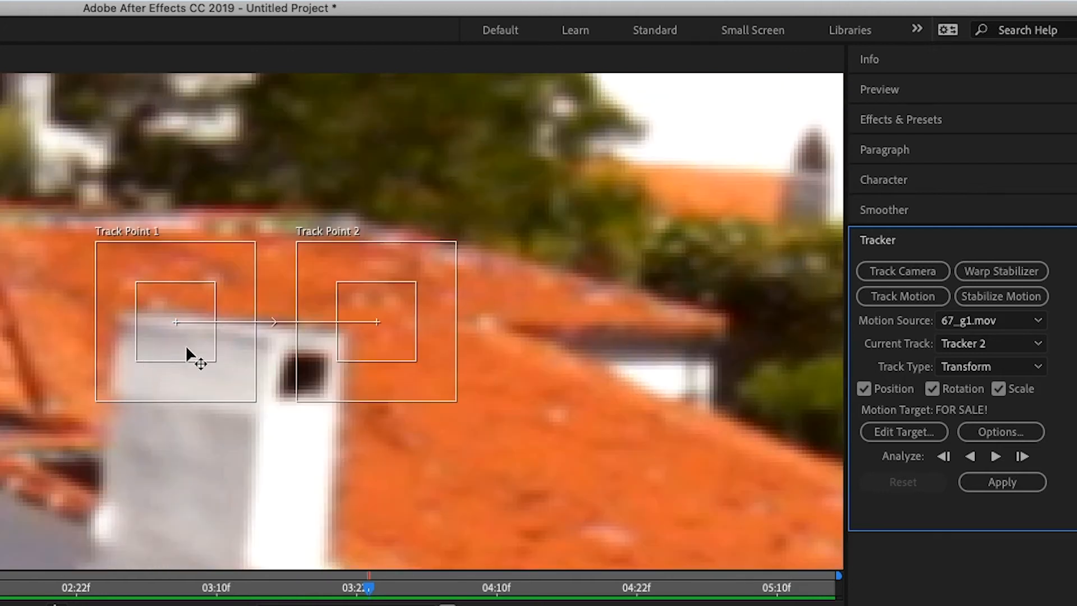
pyautogui.scroll(-4, 187, 432)
pyautogui.moveTo(183, 342); pyautogui.dragTo(176, 331)
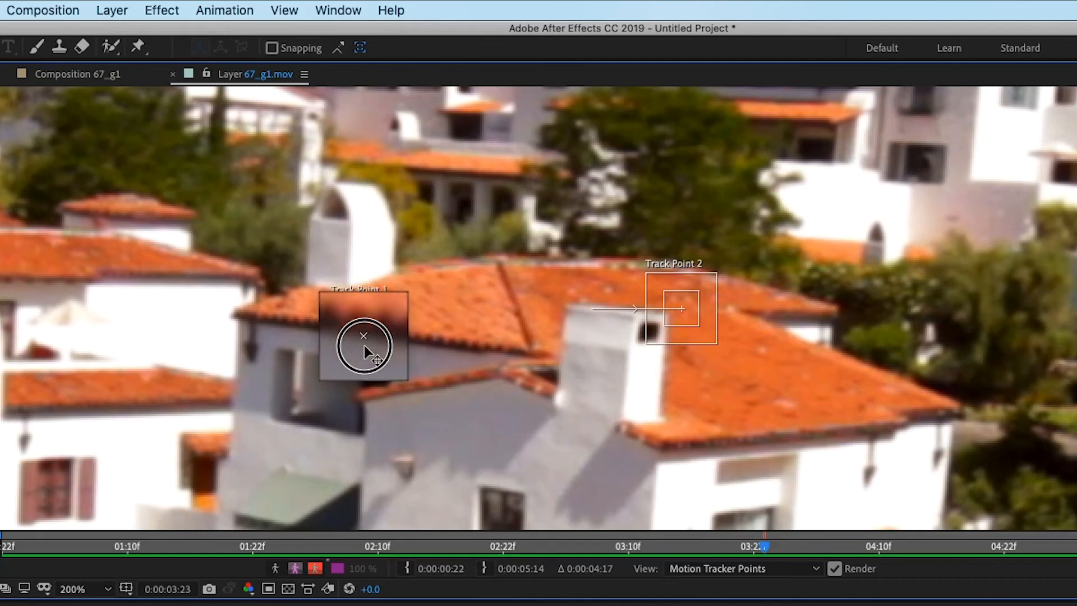
pyautogui.moveTo(364, 349); pyautogui.dragTo(360, 410)
pyautogui.moveTo(683, 310); pyautogui.dragTo(666, 460)
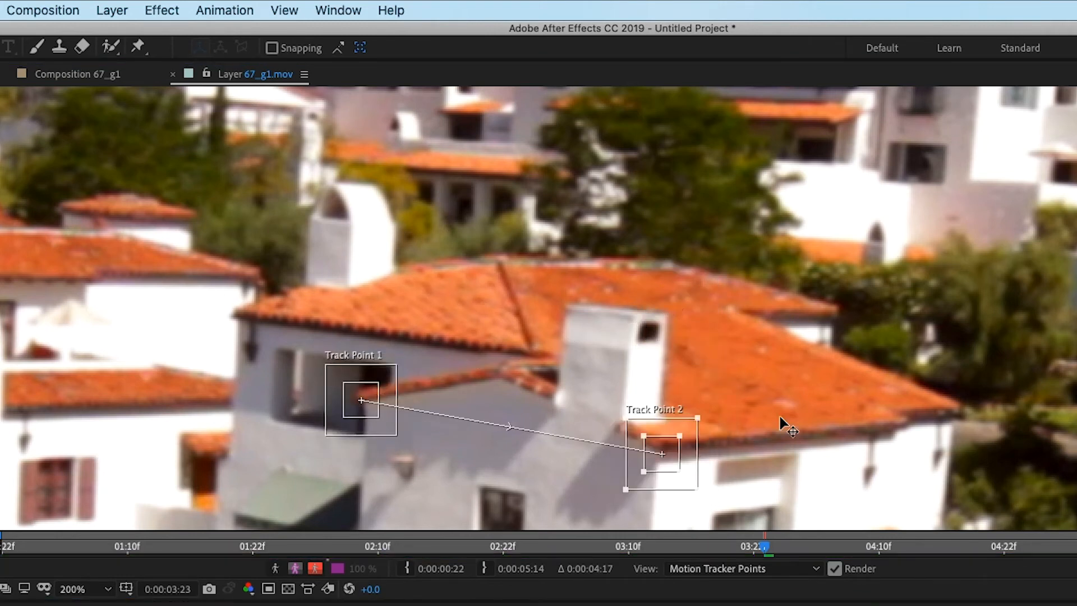
pyautogui.press(',')
pyautogui.moveTo(644, 400); pyautogui.dragTo(651, 409)
pyautogui.moveTo(494, 370); pyautogui.dragTo(500, 381)
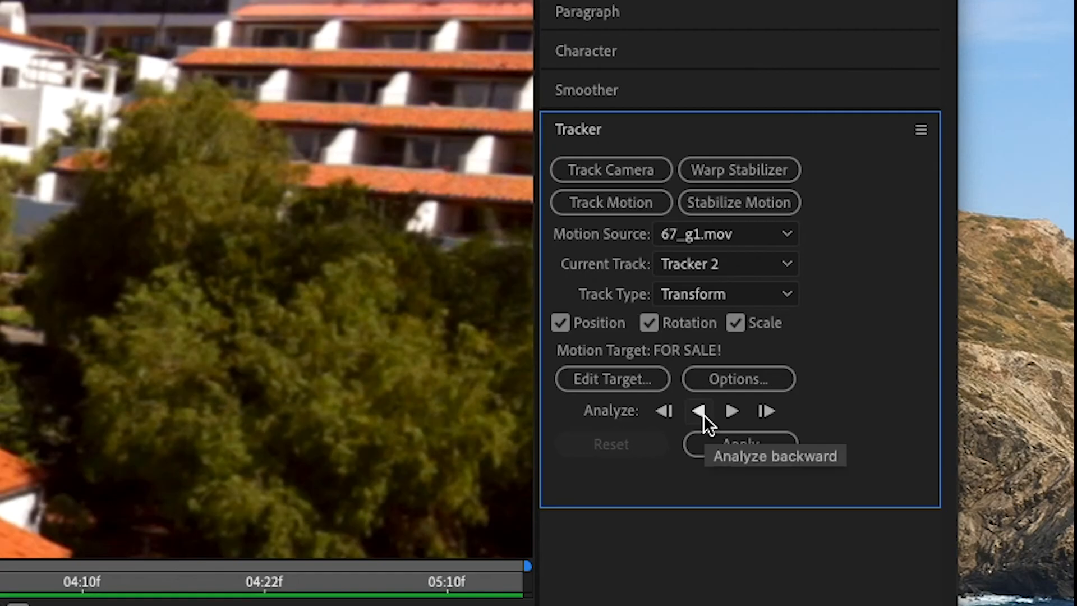
# Analyze both Tracker 2 points backward from 0:00:03:23 and scrub through the tracked section
pyautogui.click(703, 413)
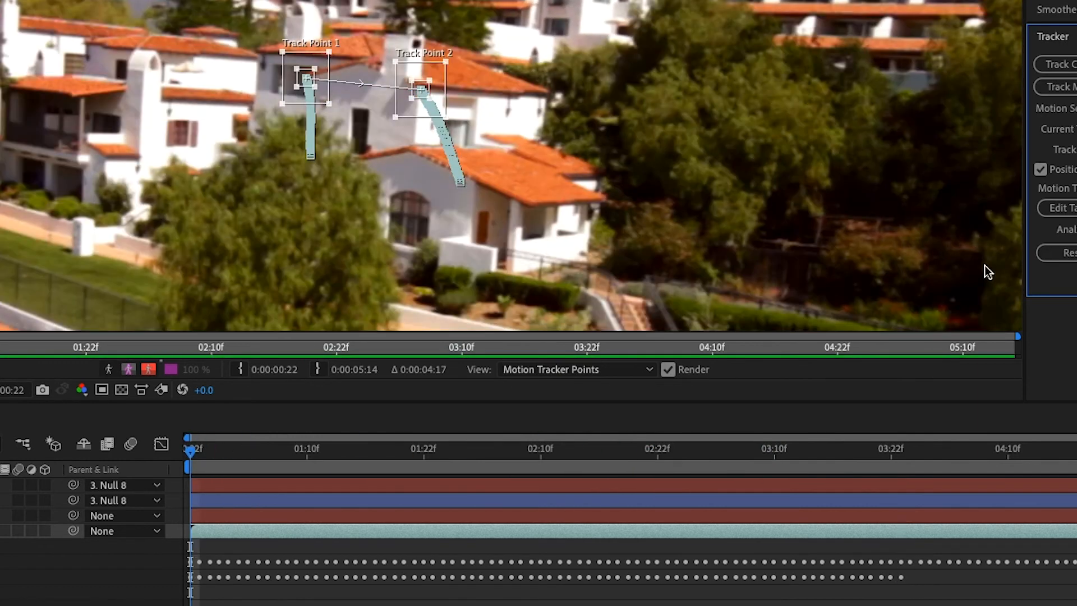
pyautogui.moveTo(191, 444); pyautogui.dragTo(900, 493)
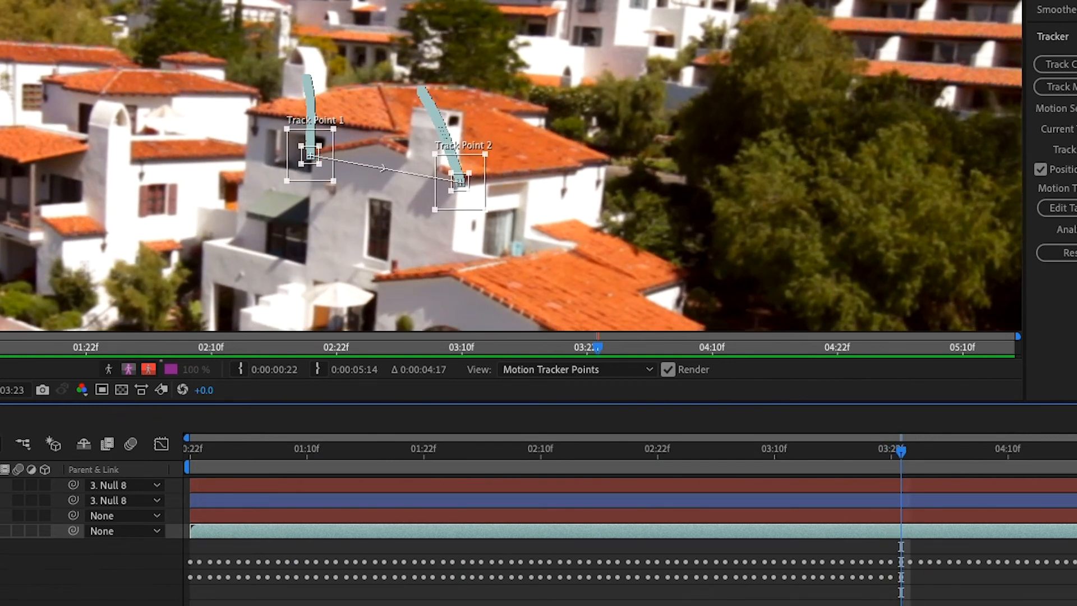
# Enable Adapt Feature On Every Frame for Tracker 2 and rerun the backward analysis
pyautogui.click(1076, 208)
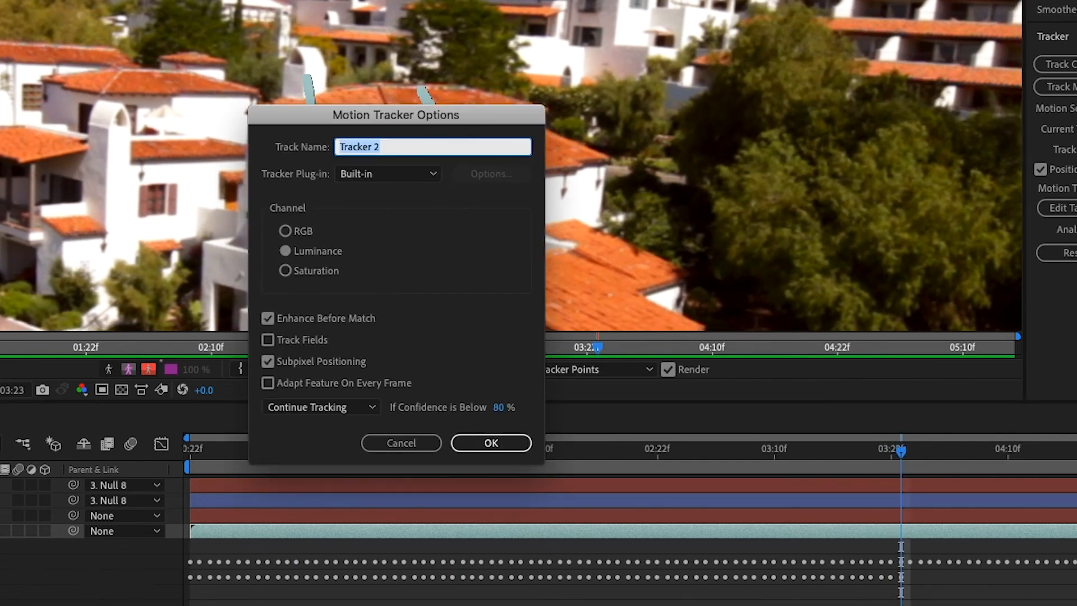
pyautogui.click(268, 383)
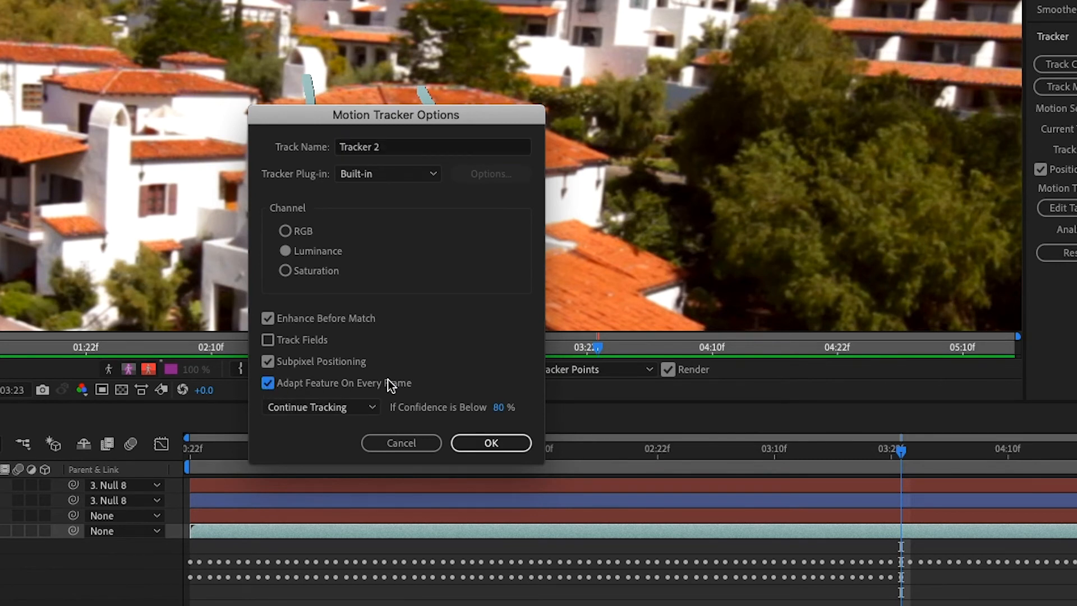
pyautogui.click(500, 442)
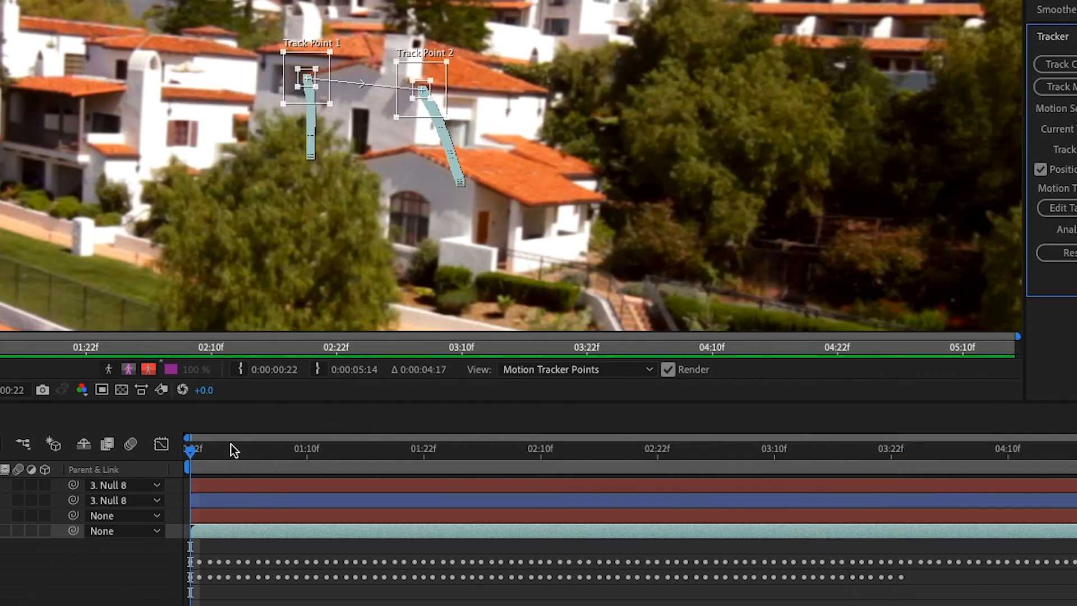
# Analyze both Tracker 2 points forward from 0:00:03:23 to the end of the clip and scrub through the complete track
pyautogui.moveTo(233, 449); pyautogui.dragTo(899, 455)
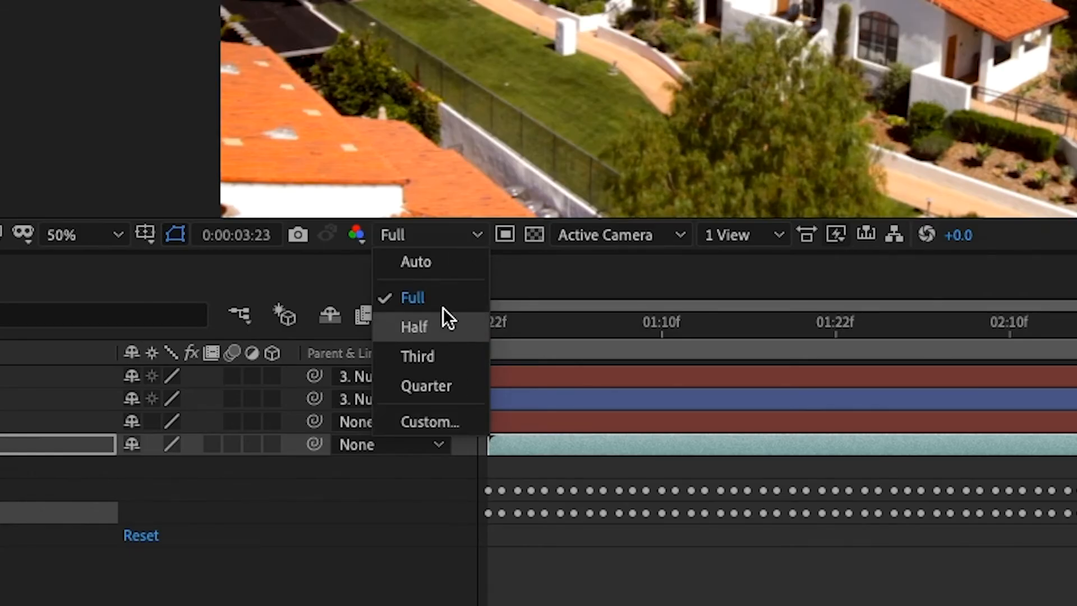
pyautogui.click(529, 273)
pyautogui.click(529, 273)
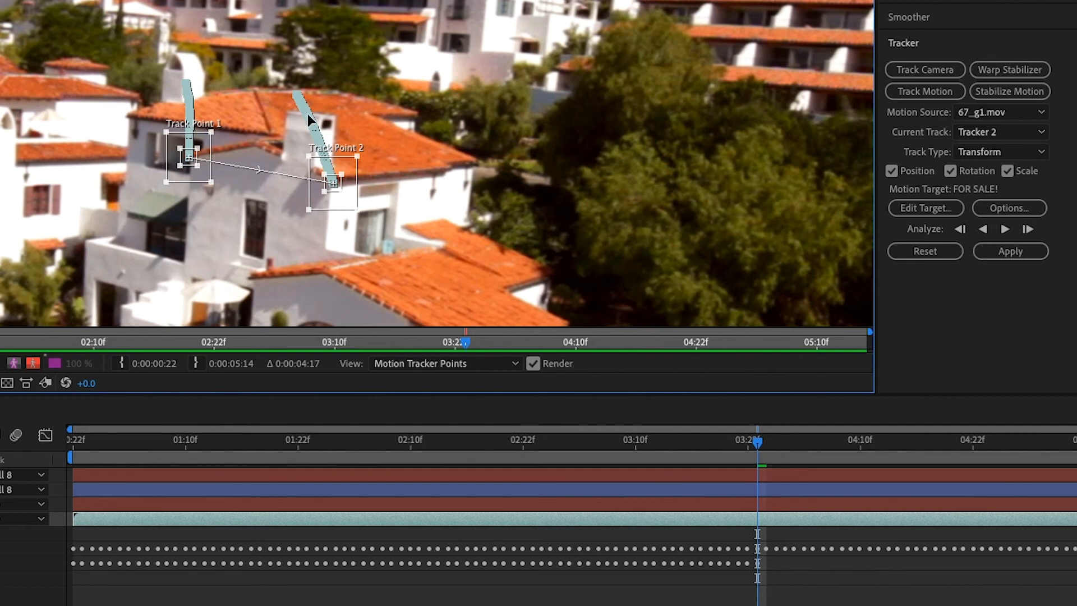
pyautogui.click(1004, 228)
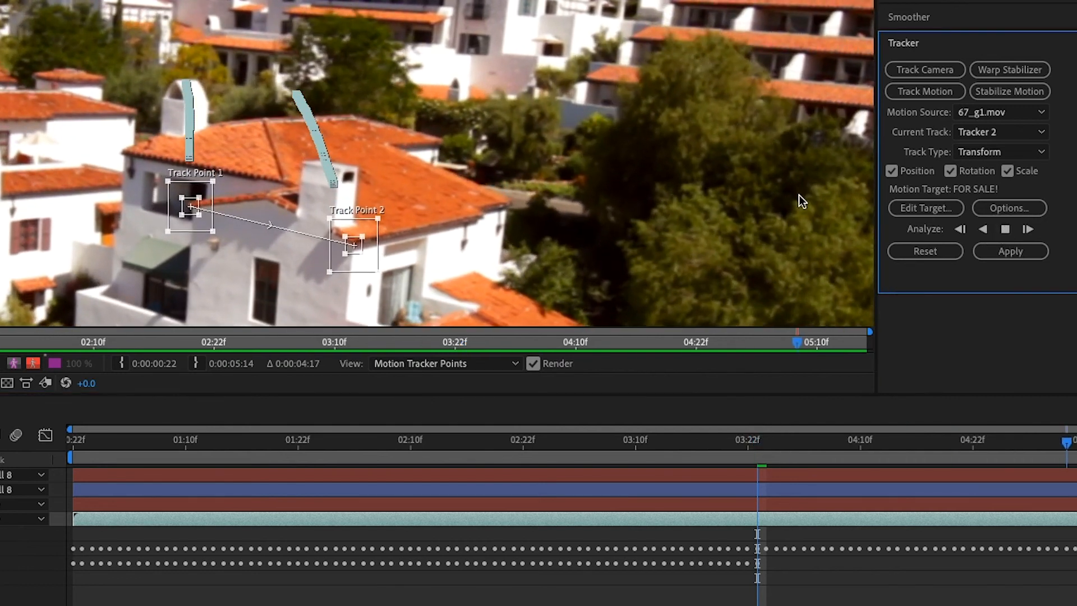
pyautogui.press(',')
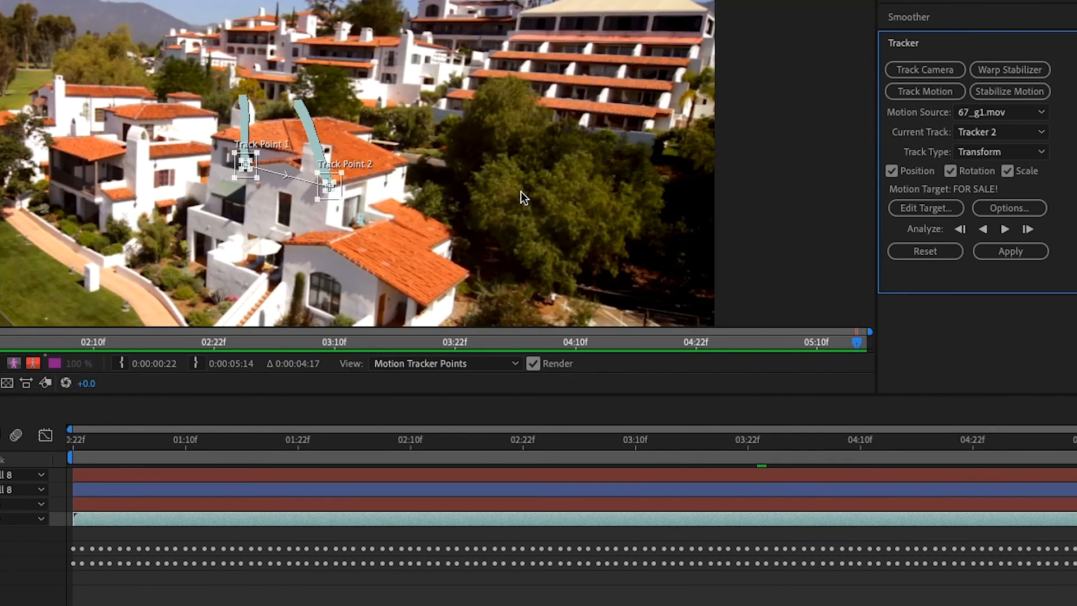
pyautogui.moveTo(695, 433); pyautogui.dragTo(93, 432)
pyautogui.moveTo(310, 421); pyautogui.dragTo(569, 427)
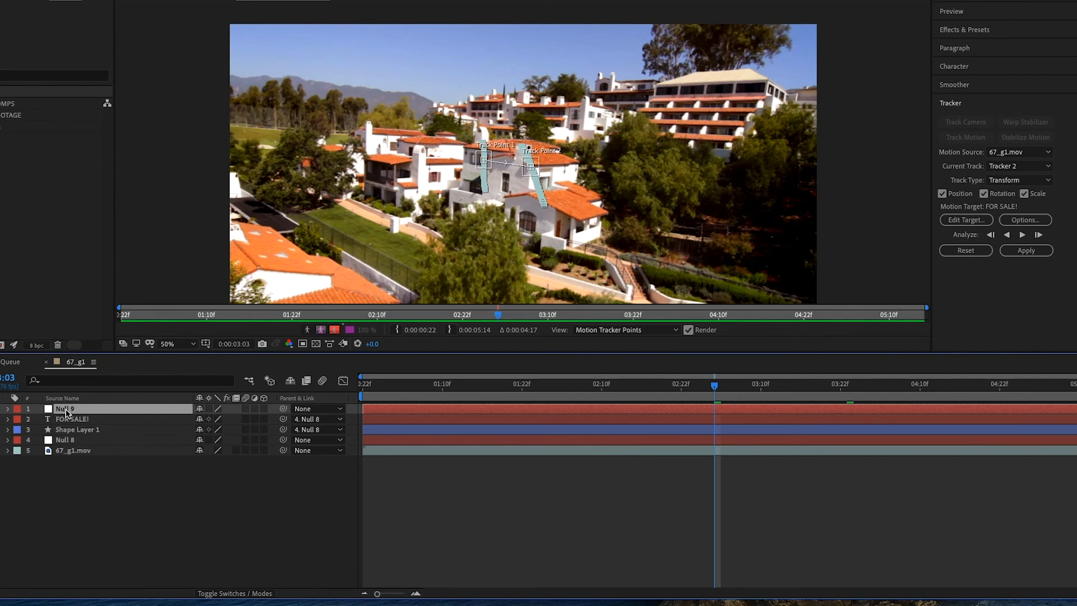
# Add a null object directly above the 67_g1.mov layer and make that Null 9 the motion target of Tracker 2
pyautogui.moveTo(79, 408); pyautogui.dragTo(73, 443)
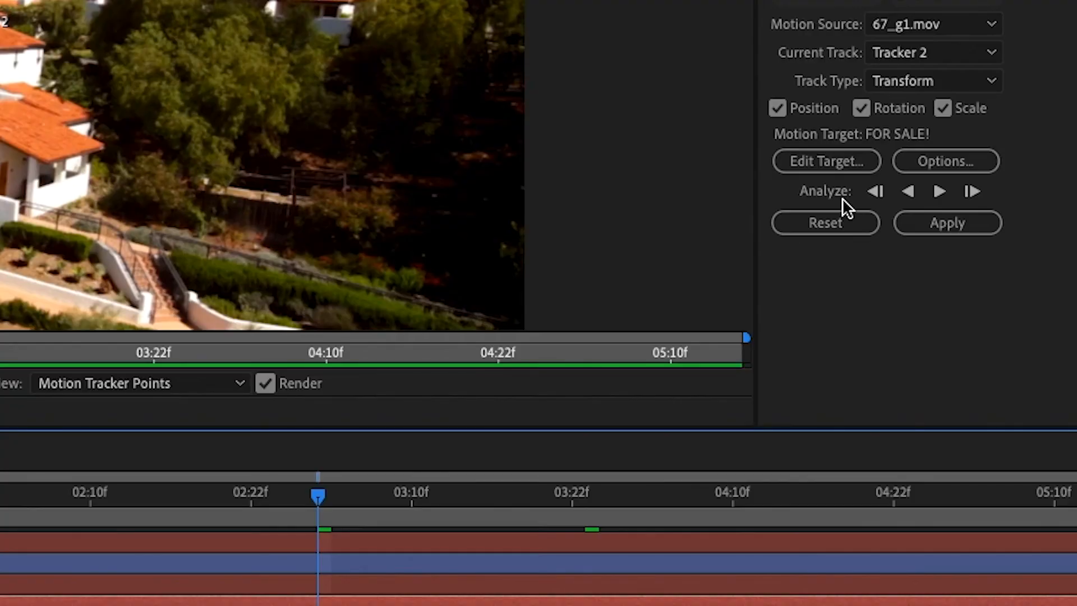
pyautogui.click(826, 160)
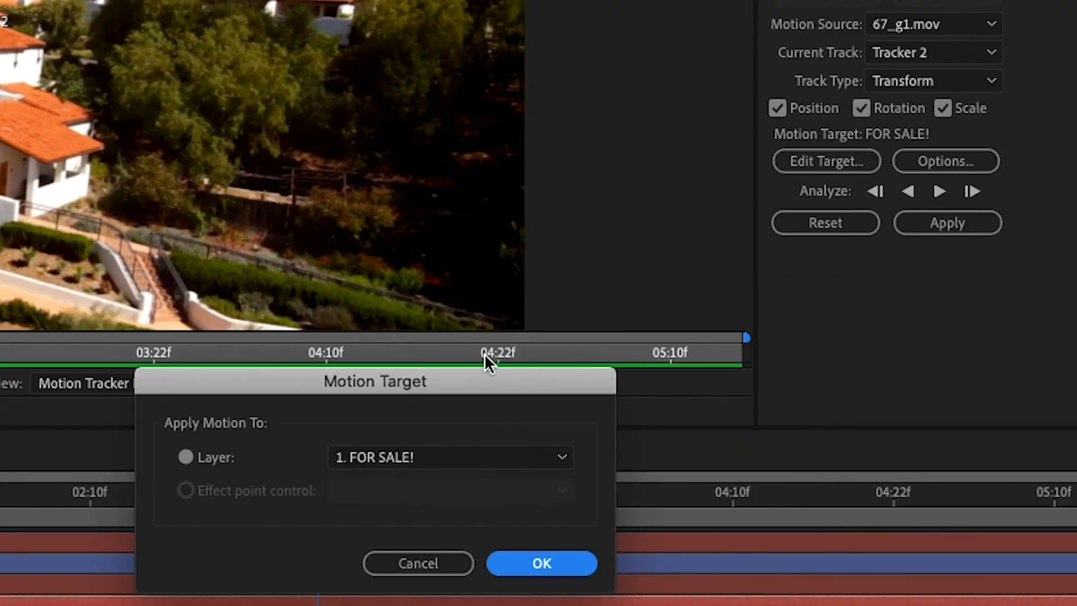
pyautogui.click(478, 461)
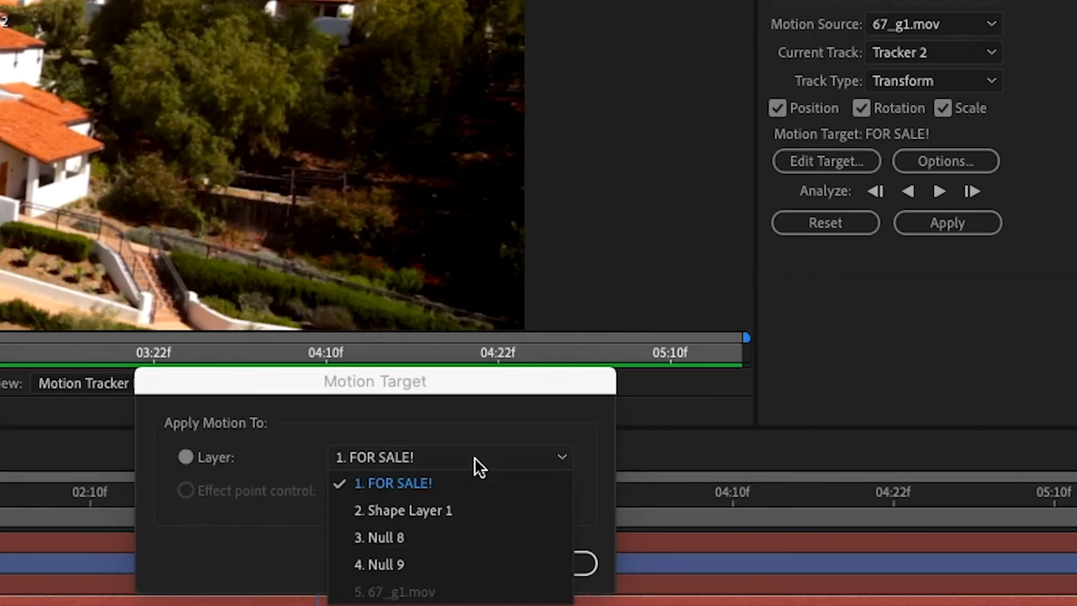
pyautogui.click(431, 562)
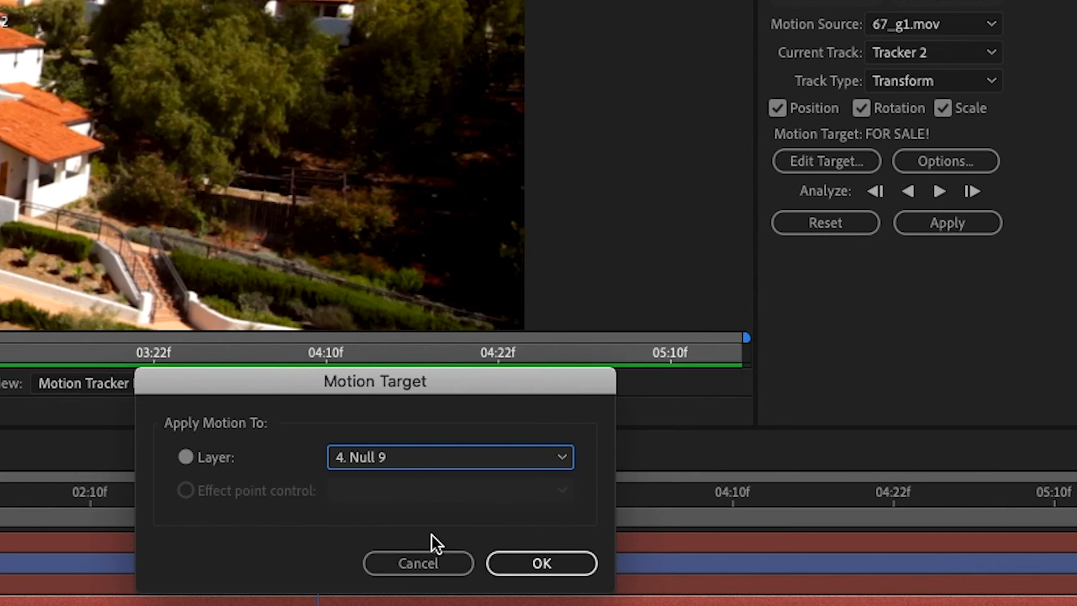
pyautogui.click(555, 562)
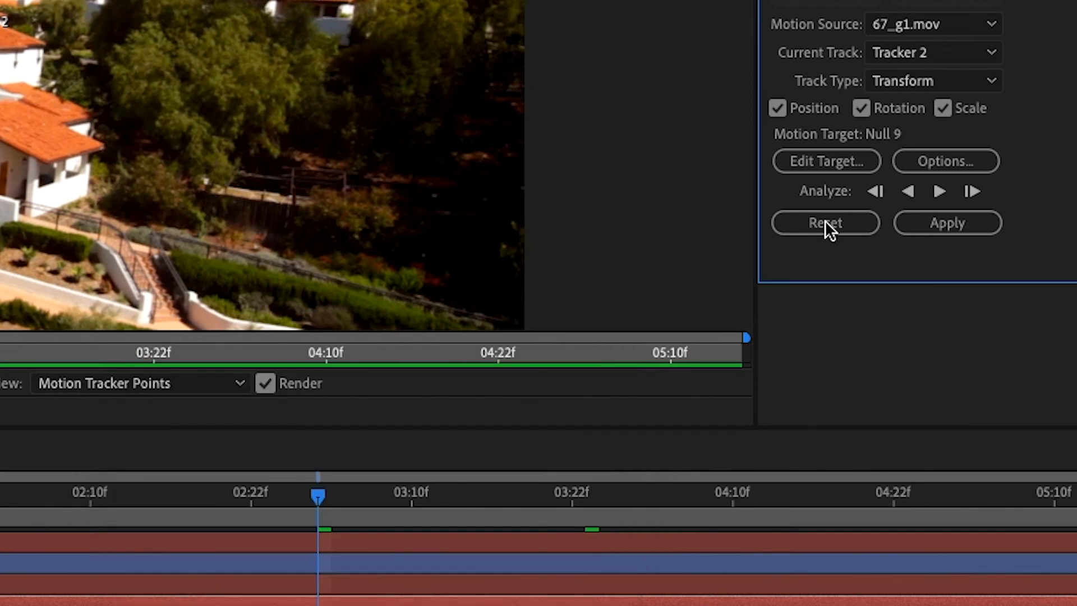
# Apply the Tracker 2 data to Null 9 in the X and Y dimensions
pyautogui.click(971, 223)
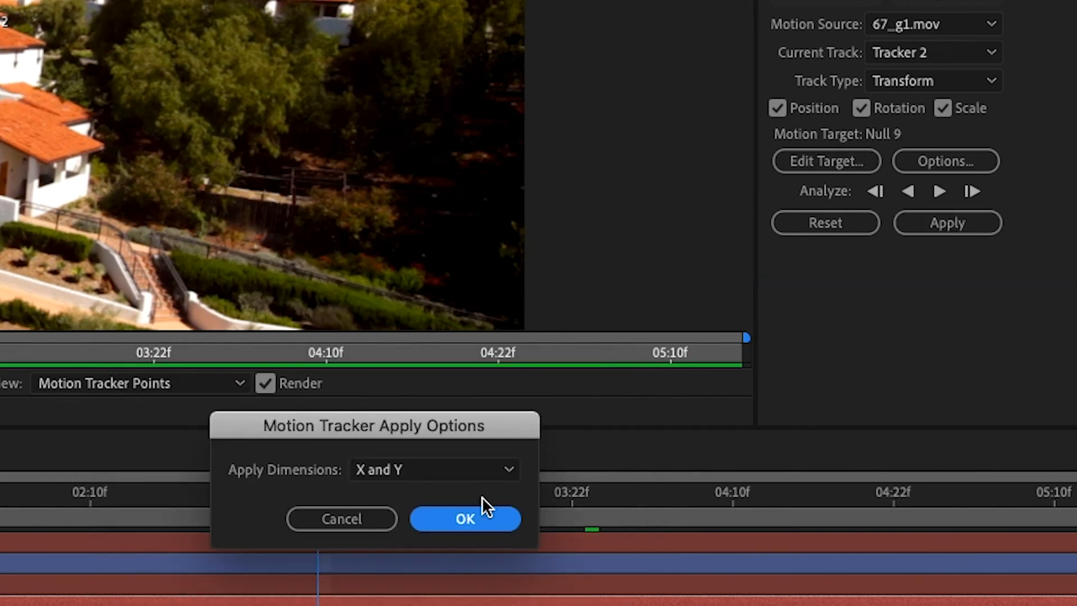
pyautogui.click(483, 513)
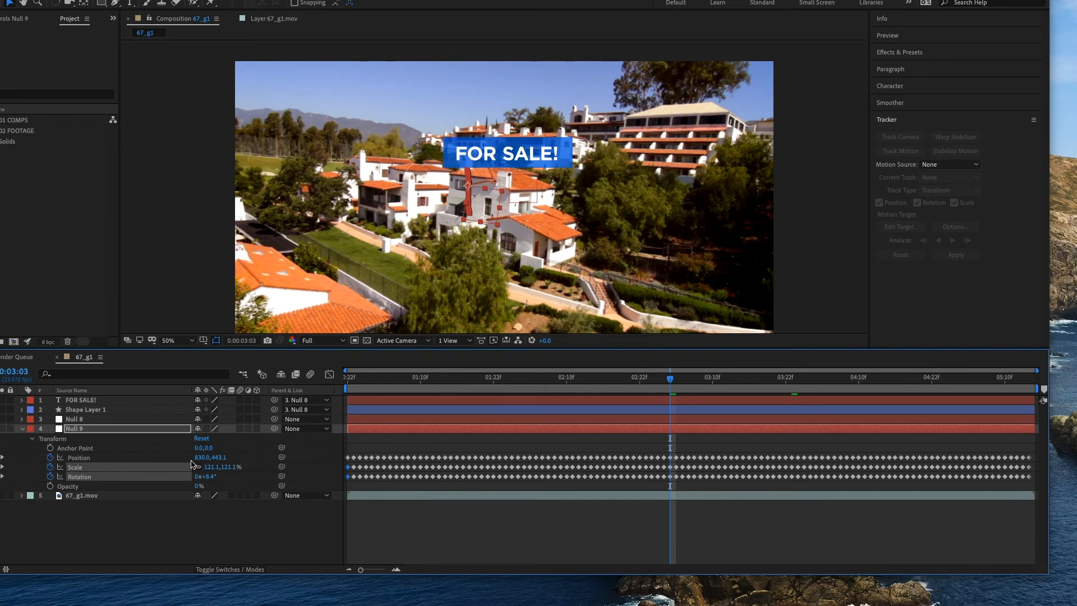
# Compare the keyframed properties of Null 8 and Null 9 with the track points under Tracker 1 and Tracker 2
pyautogui.click(23, 419)
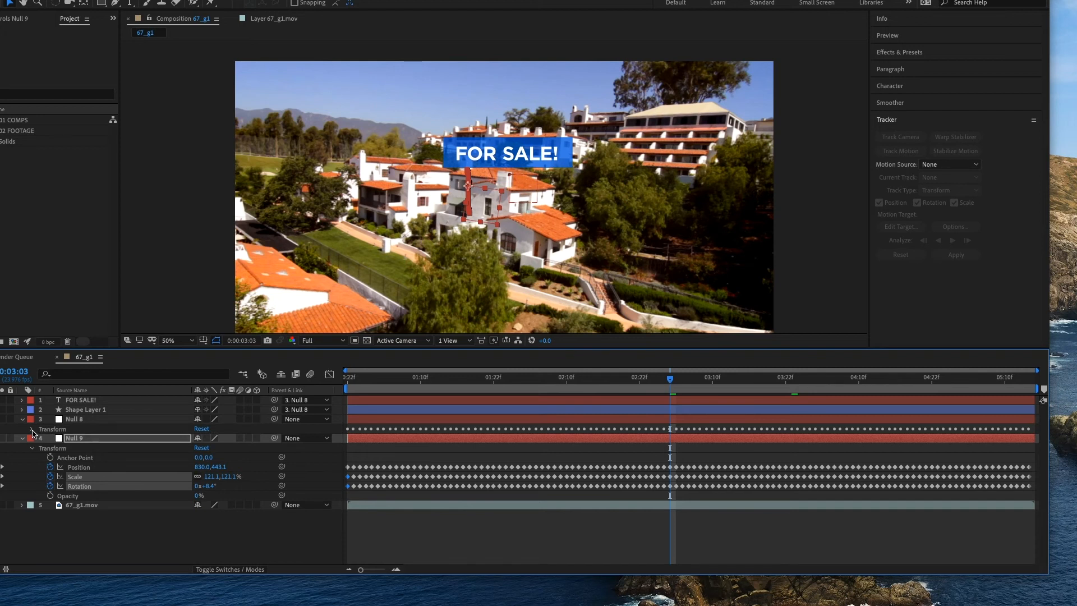
pyautogui.click(32, 429)
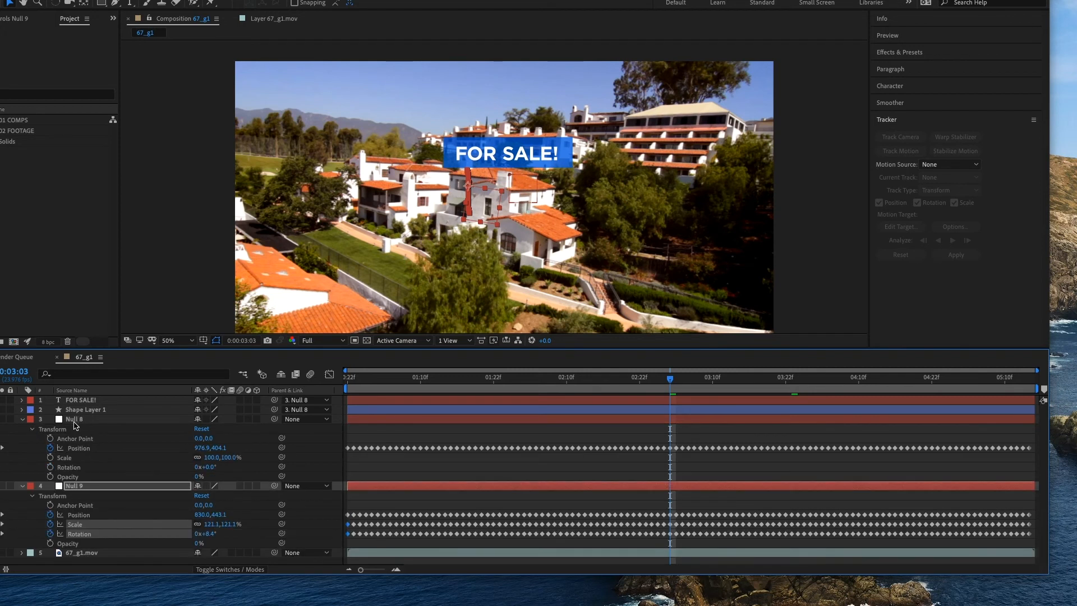
pyautogui.click(75, 419)
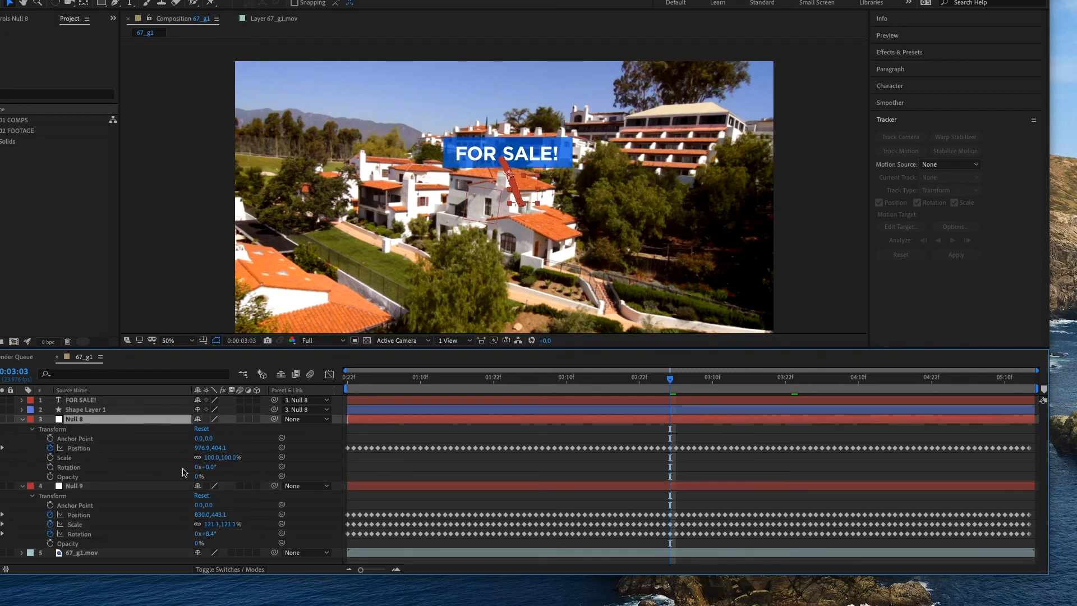
pyautogui.press('u')
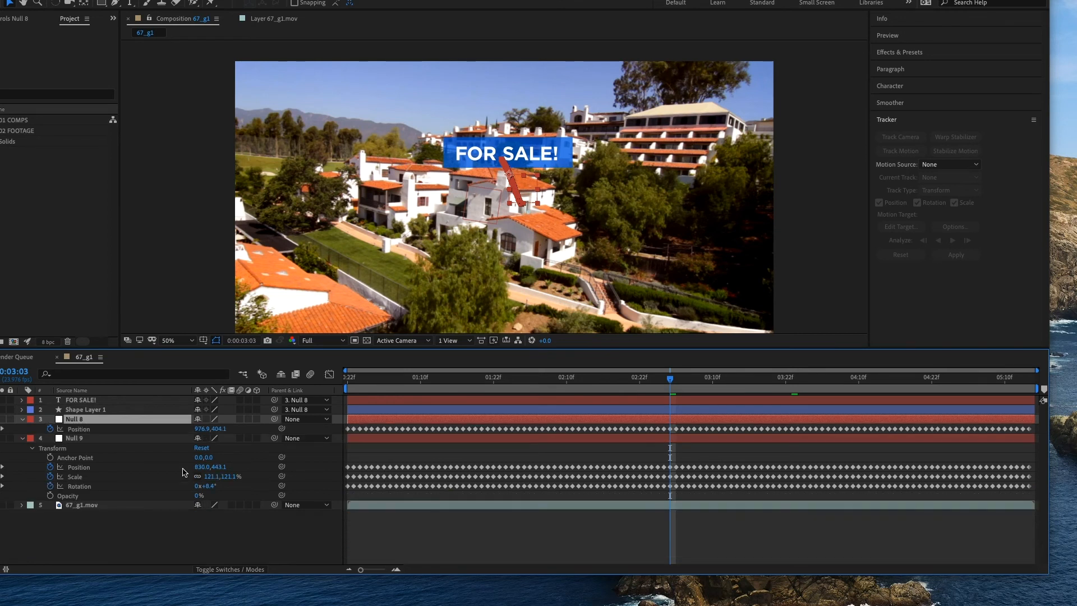
pyautogui.click(73, 439)
pyautogui.press('u')
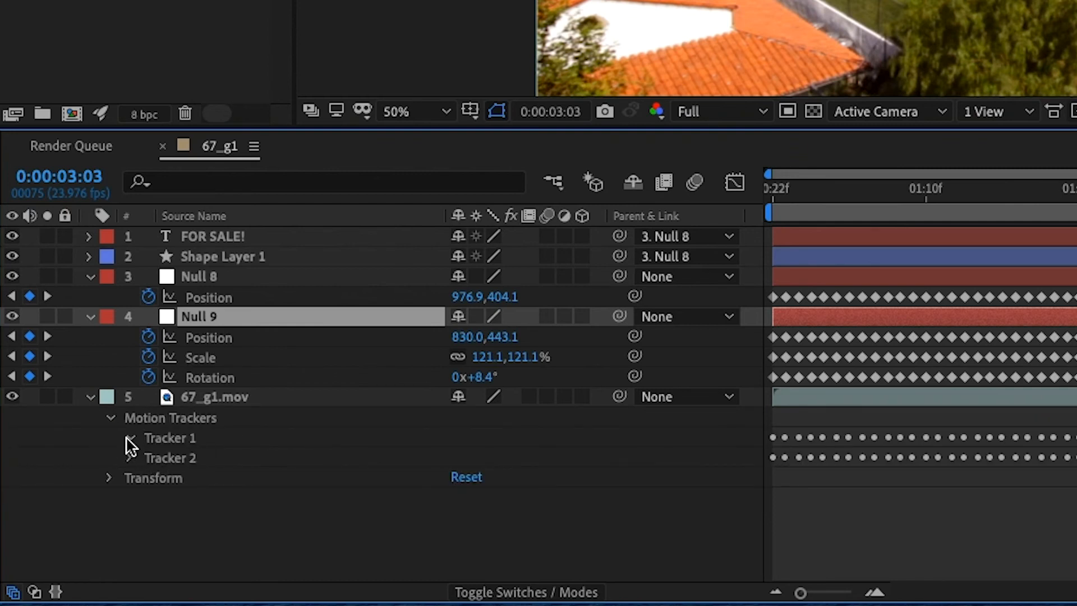
pyautogui.click(200, 466)
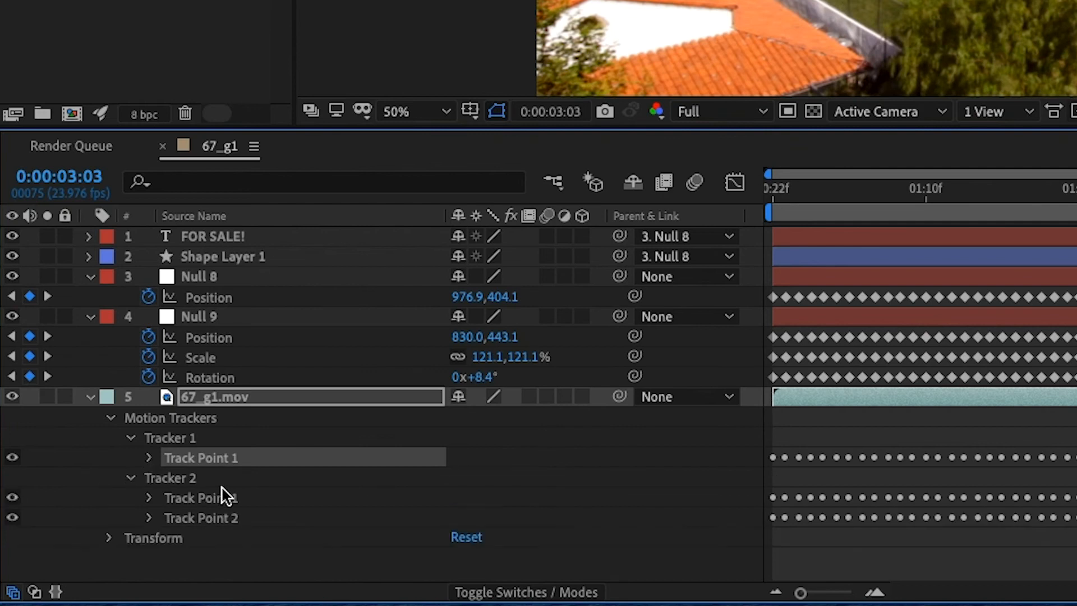
pyautogui.click(220, 501)
pyautogui.click(209, 517)
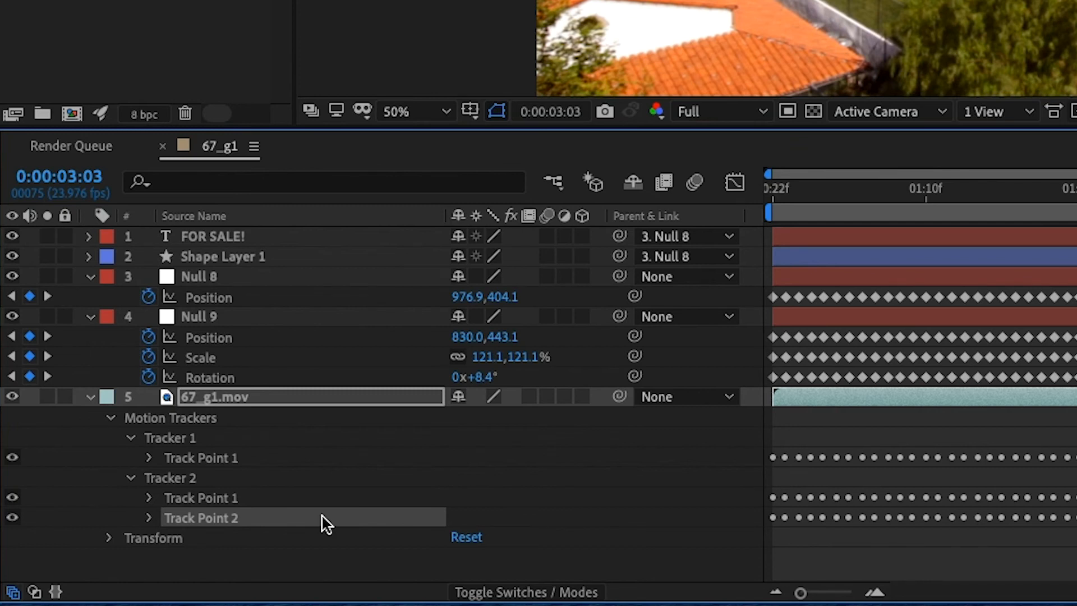
pyautogui.click(199, 321)
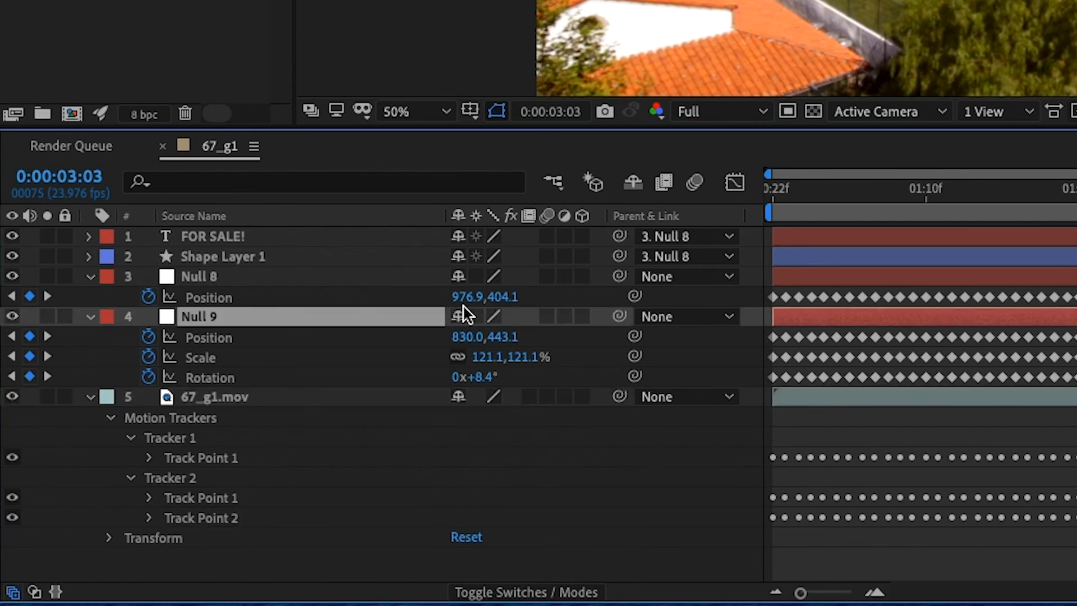
# Parent the FOR SALE! text and Shape Layer 1 to Null 9 and preview the sign's motion
pyautogui.click(260, 238)
pyautogui.keyDown('shift'); pyautogui.click(250, 258); pyautogui.keyUp('shift')
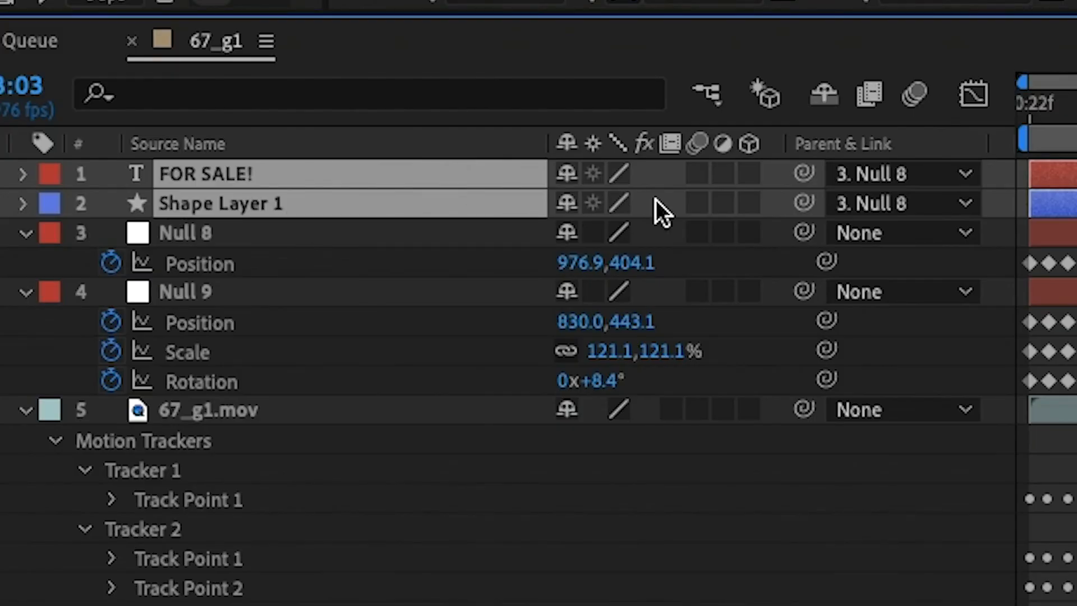
pyautogui.moveTo(804, 203); pyautogui.dragTo(327, 300)
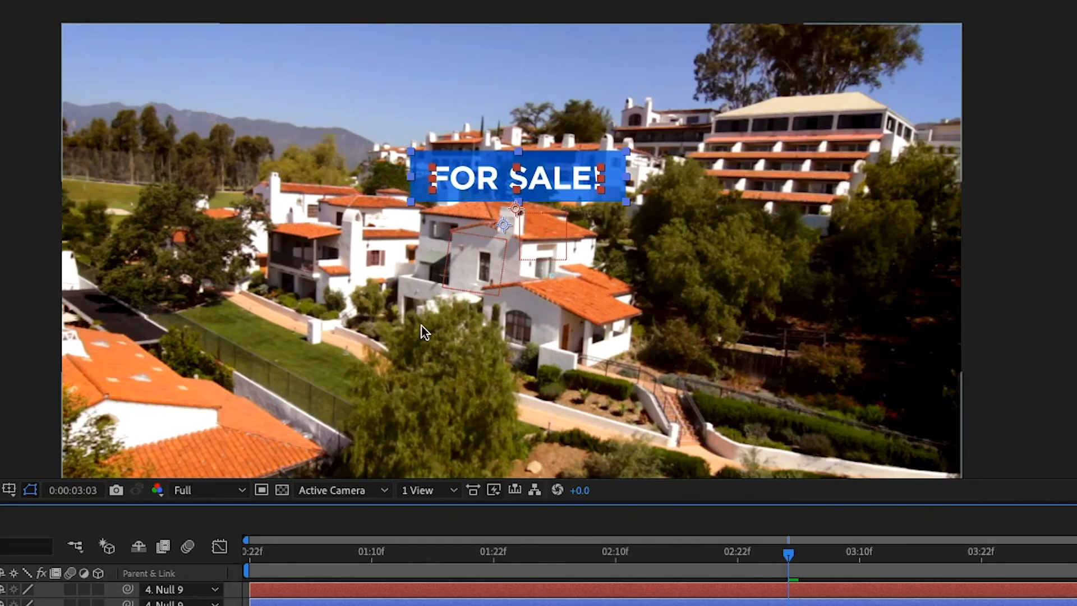
pyautogui.press('space')
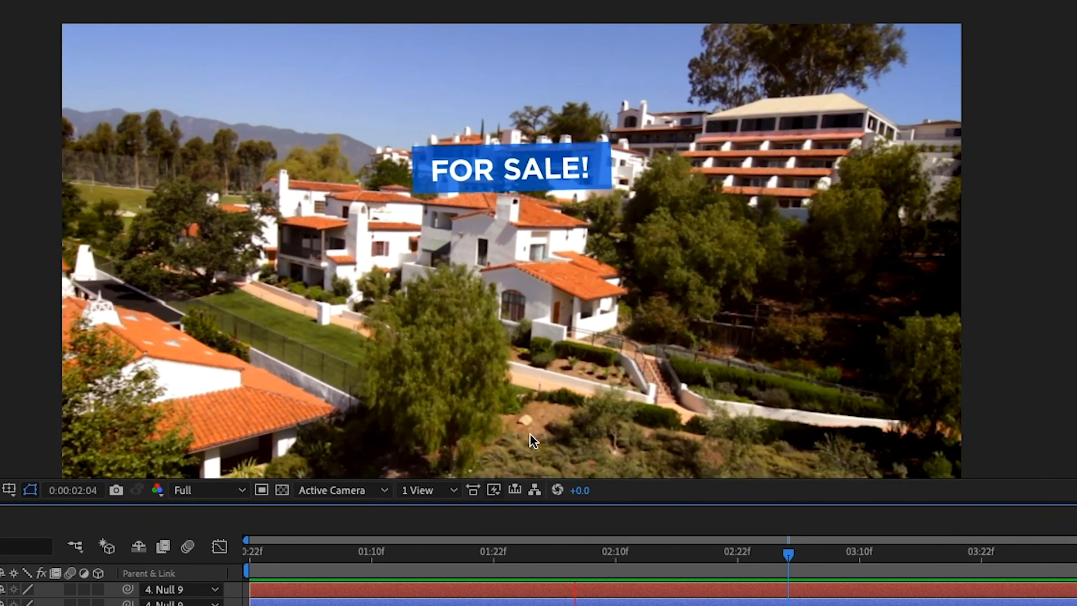
pyautogui.press('space')
# At 0:00:00:22, set the rotation of the FOR SALE! text and Shape Layer 1 to -3.4° and preview the result
pyautogui.moveTo(513, 561); pyautogui.dragTo(256, 566)
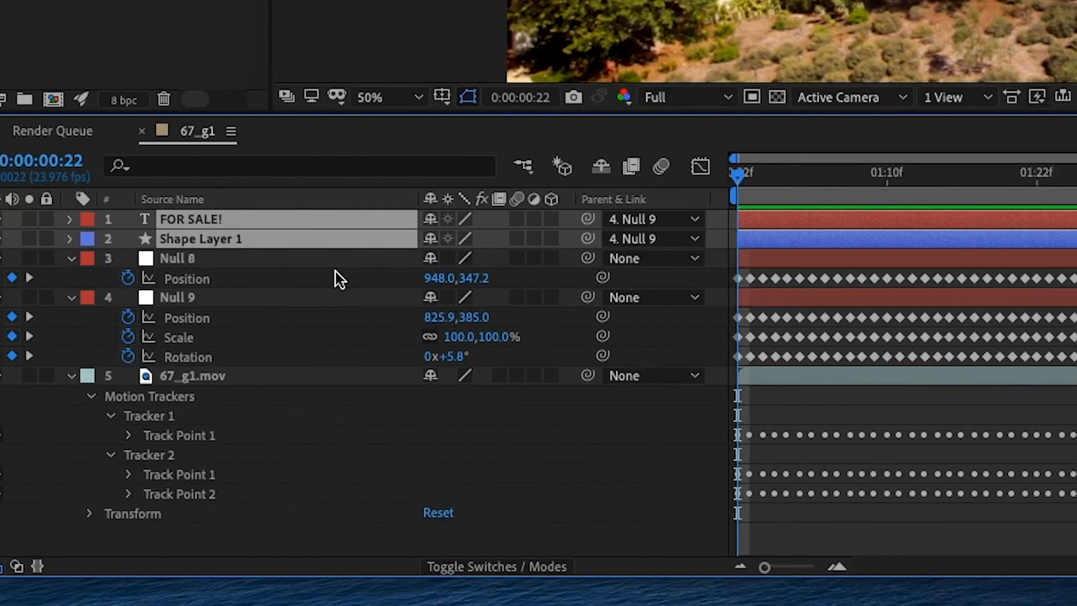
pyautogui.press('r')
pyautogui.moveTo(467, 241); pyautogui.dragTo(461, 239)
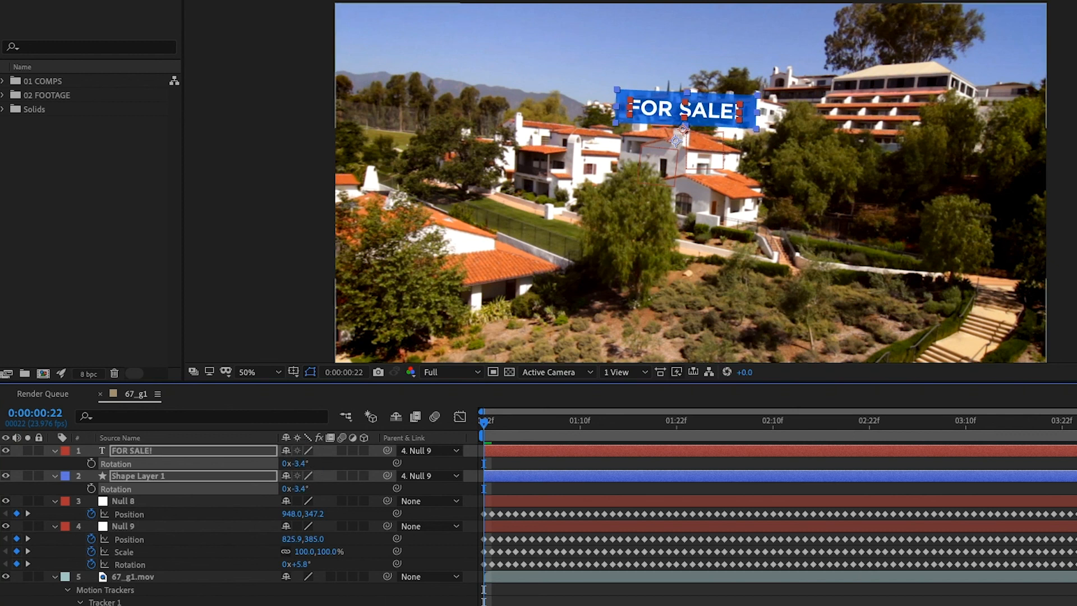
pyautogui.press('space')
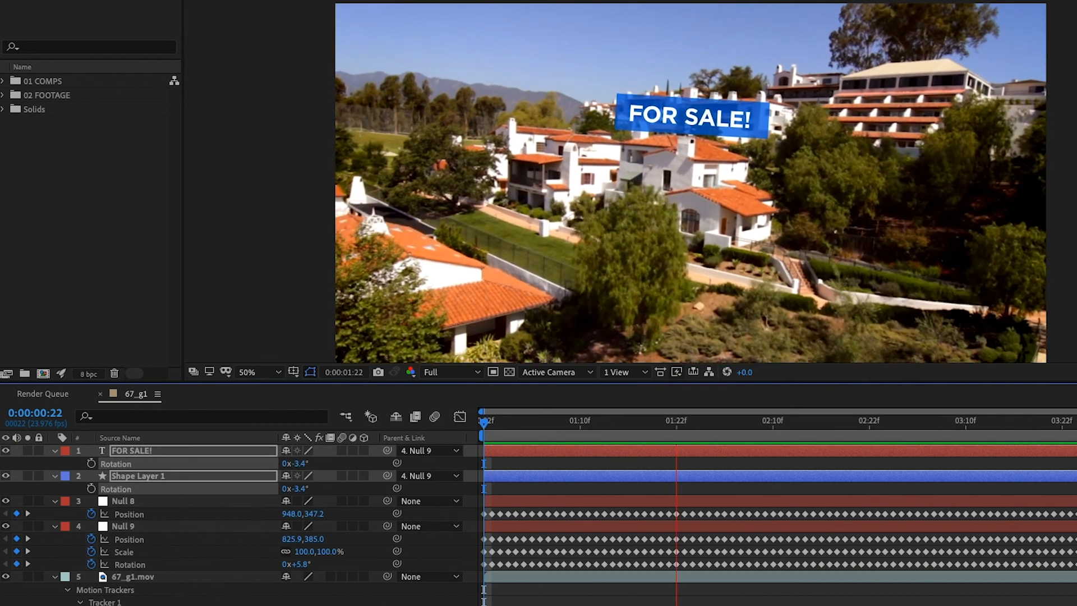